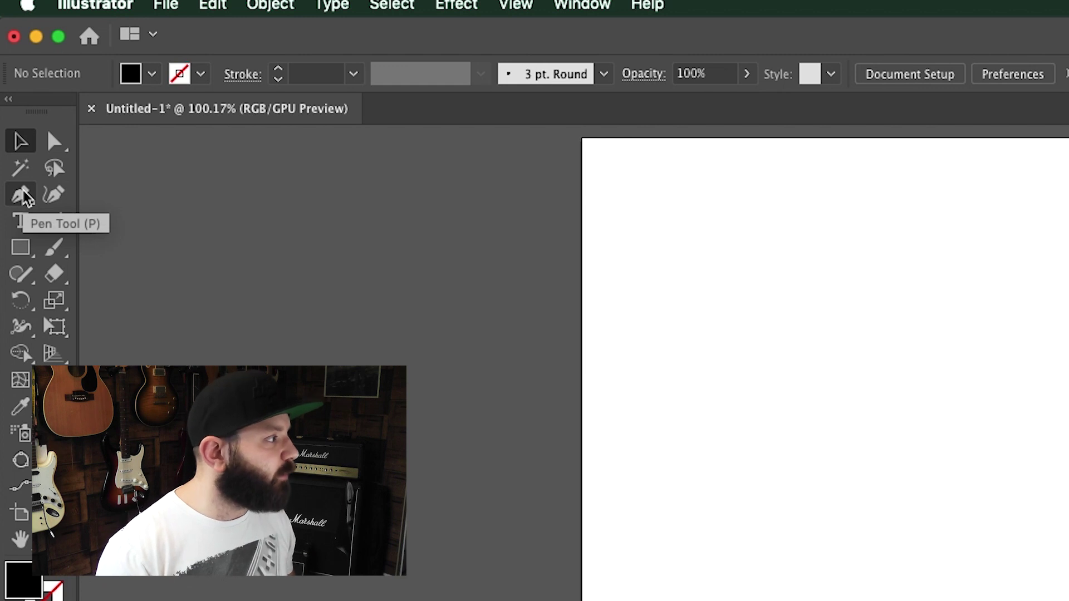
Step: Draw a zigzag path of three straight segments with the Pen tool across the upper part of the artboard
click(23, 195)
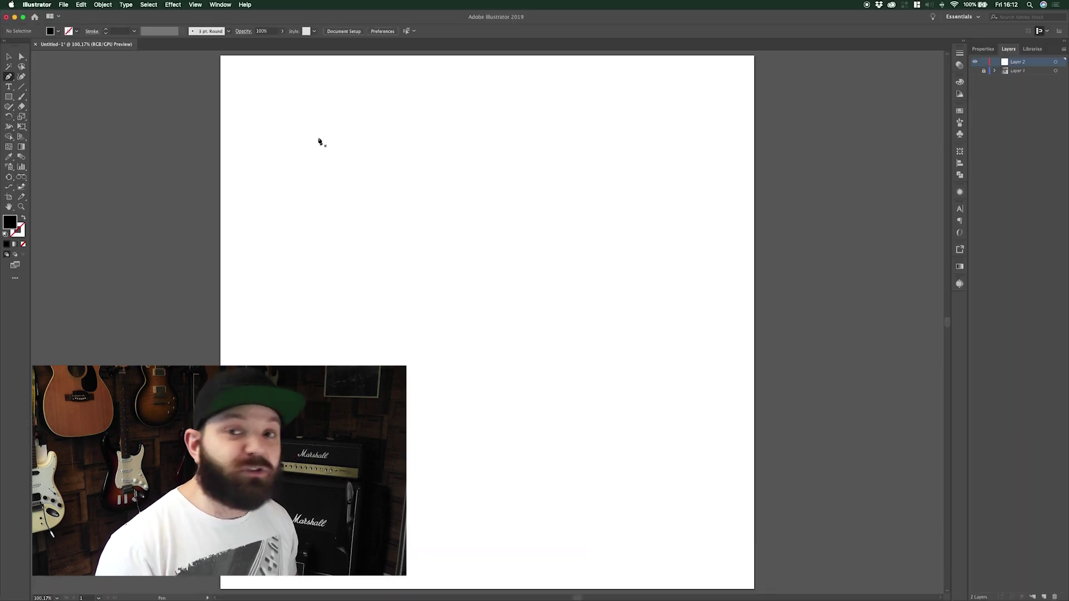
click(290, 145)
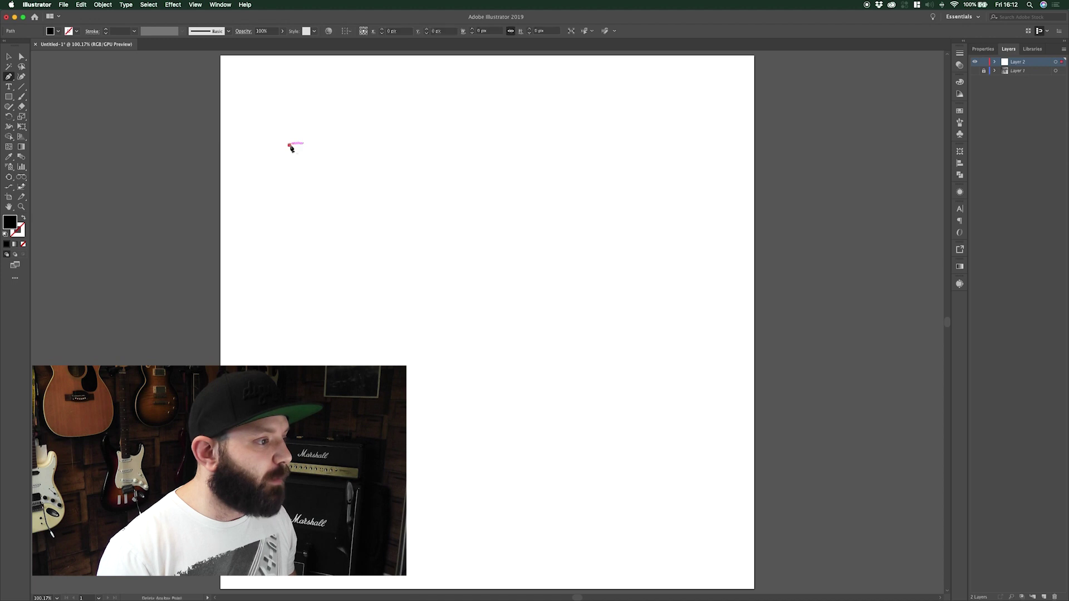
click(403, 115)
click(472, 178)
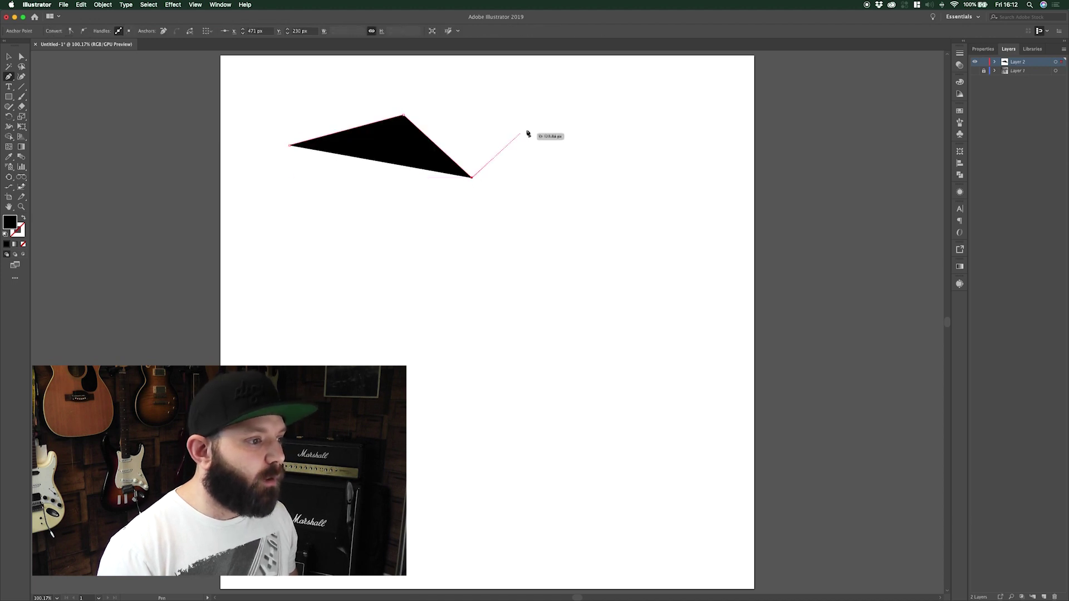
click(541, 124)
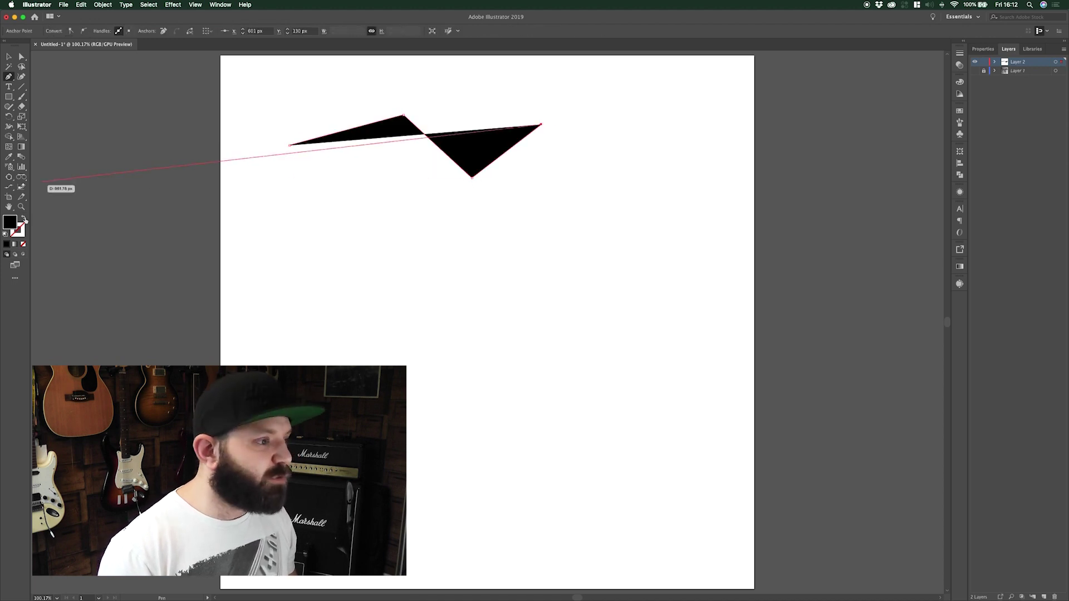
Step: Swap the fill and stroke colours, then extend the zigzag path with four more straight segments ending in a sharp fishtail shape
click(24, 220)
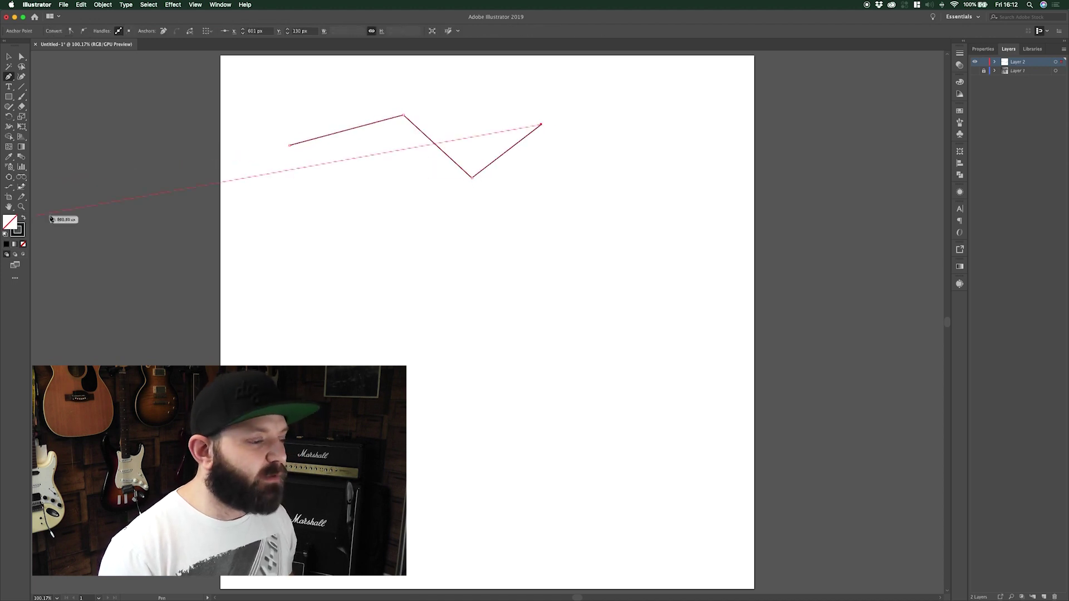
click(603, 158)
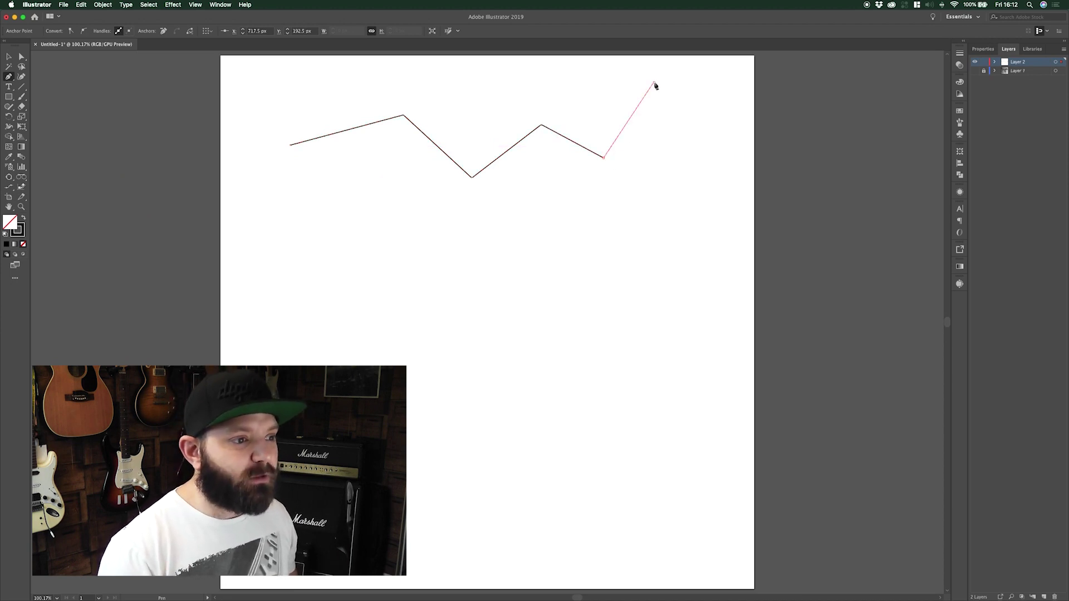
click(653, 83)
click(636, 257)
click(563, 173)
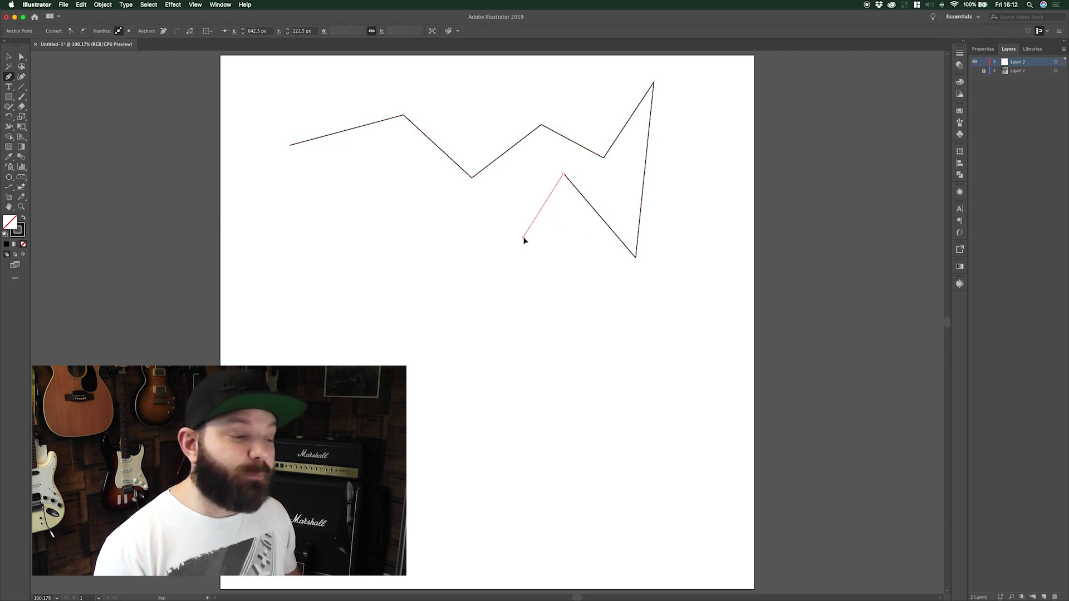
Step: Continue the path leftward with smooth curved segments that form a small loop beneath the zigzag
drag(524, 239, 477, 238)
drag(490, 182, 526, 172)
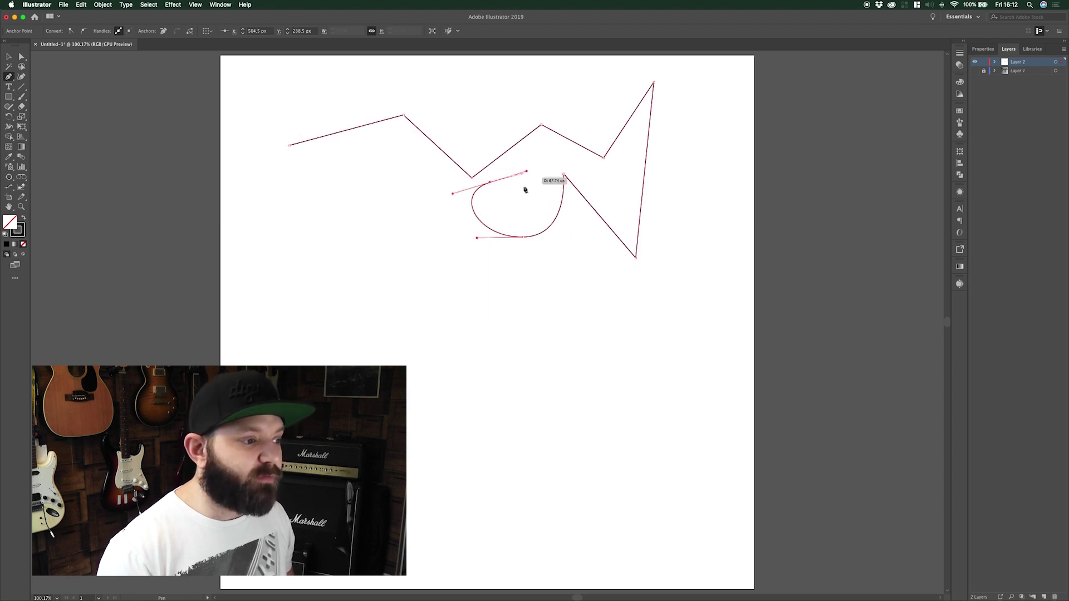
drag(516, 234, 470, 230)
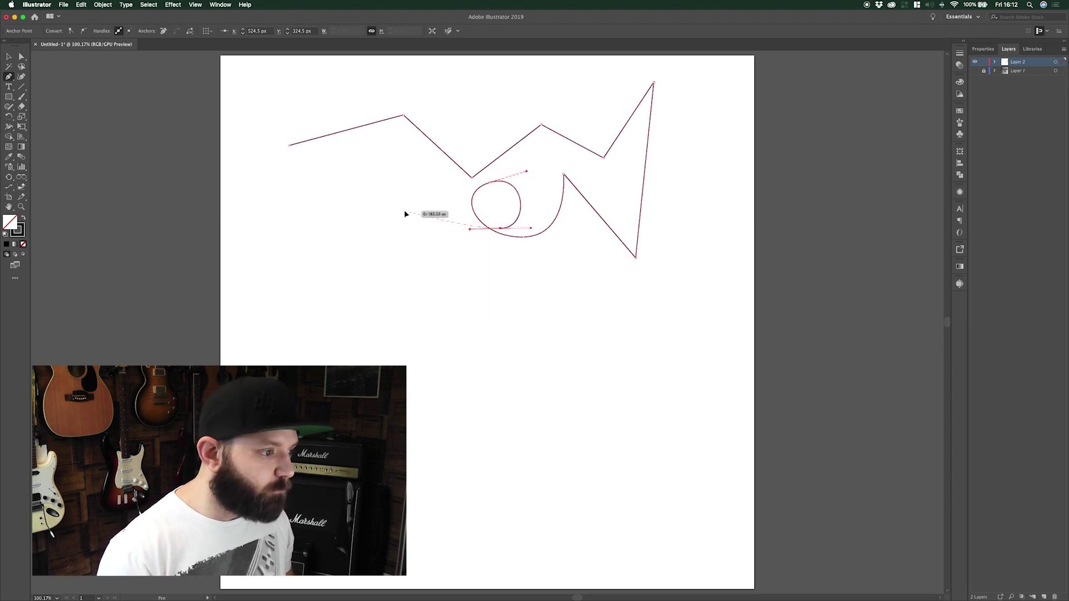
drag(406, 213, 405, 175)
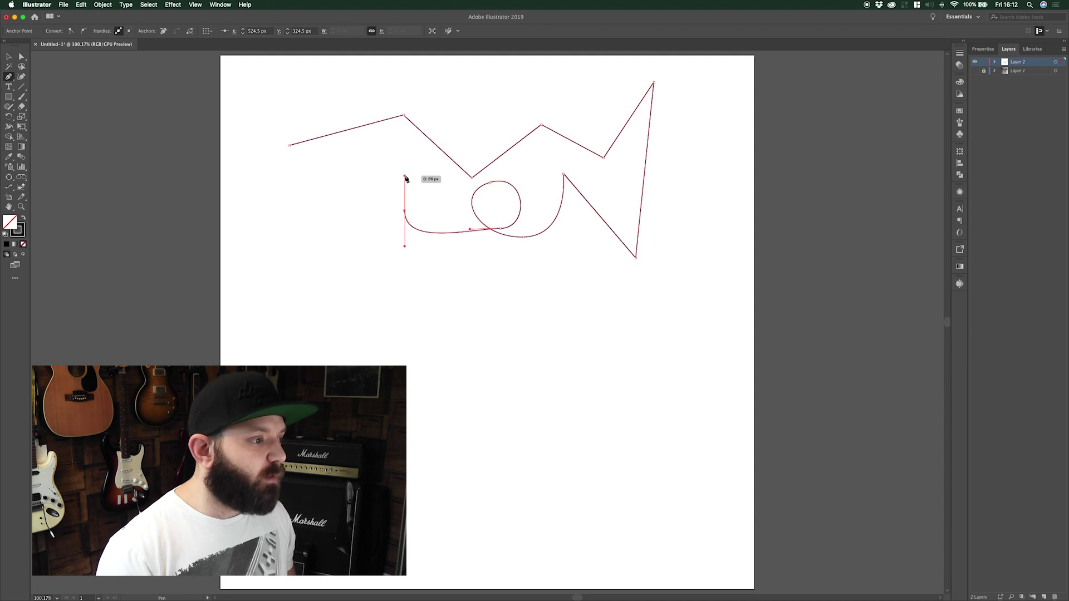
Step: Extend the path with corner points toward its beginning and close it at the starting anchor point
click(391, 147)
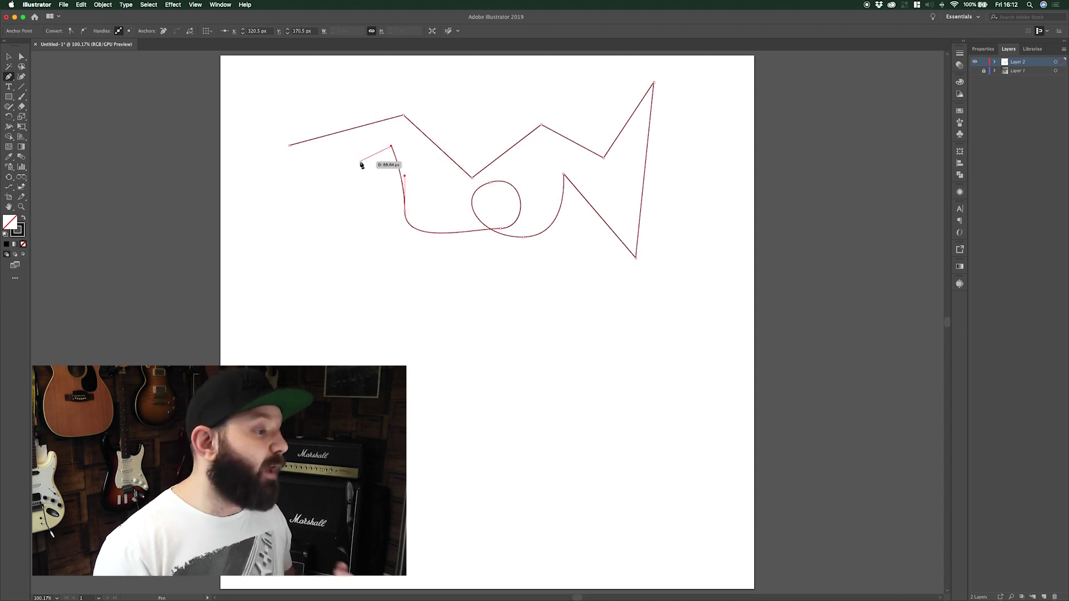
click(359, 210)
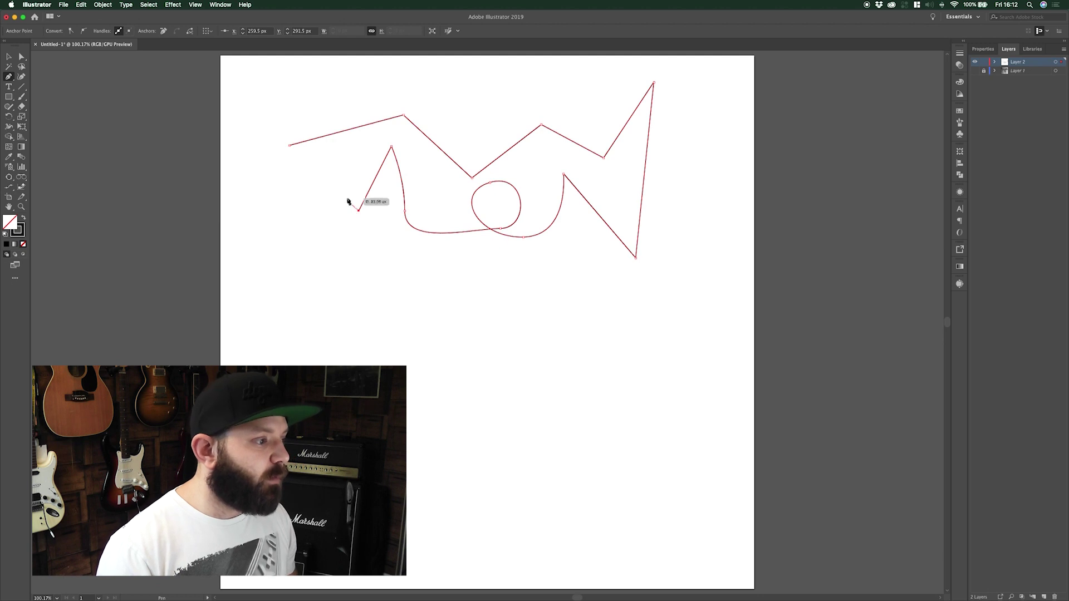
click(335, 174)
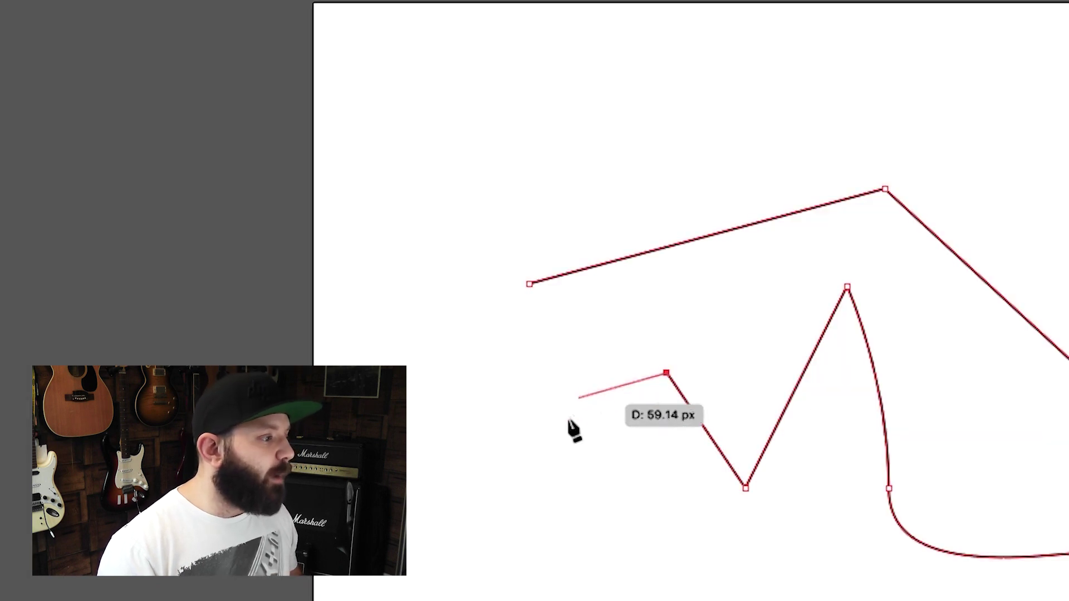
click(301, 191)
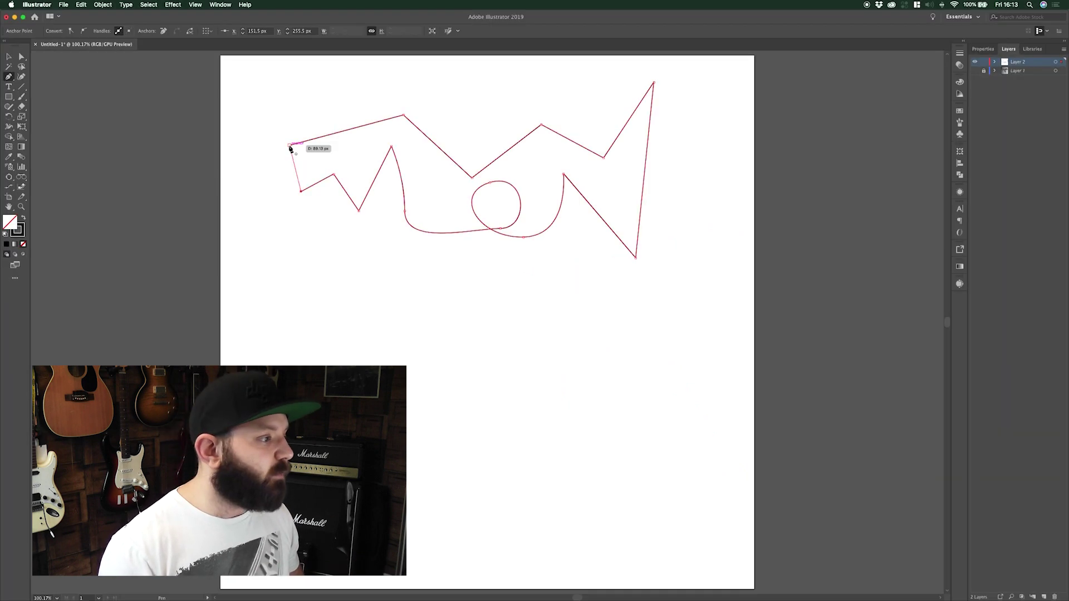
click(528, 282)
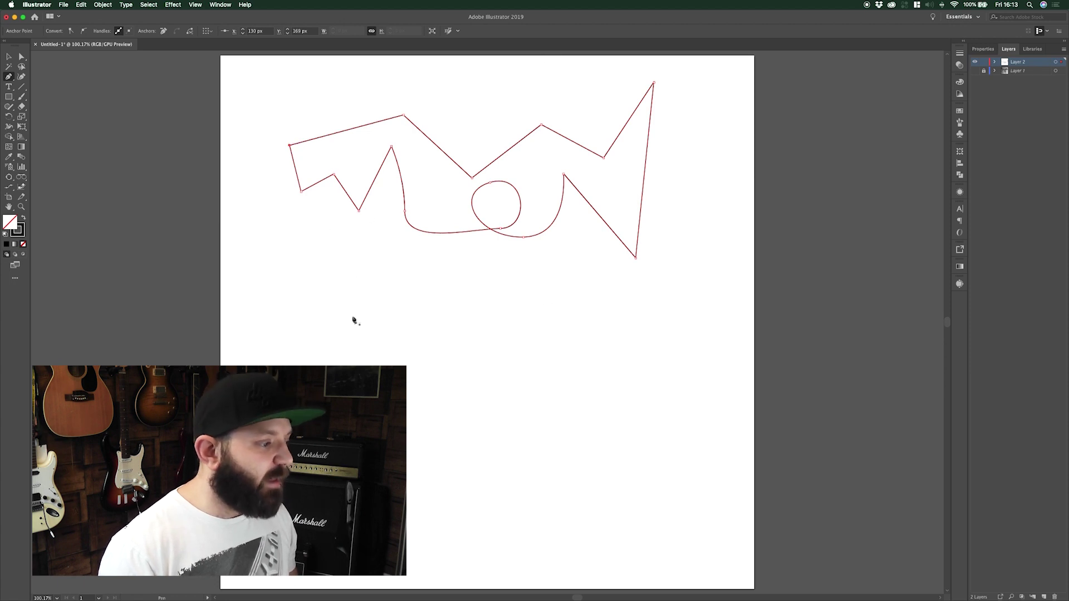
Step: Draw a second, open path of four straight segments below the closed shape and end it
click(345, 289)
click(419, 257)
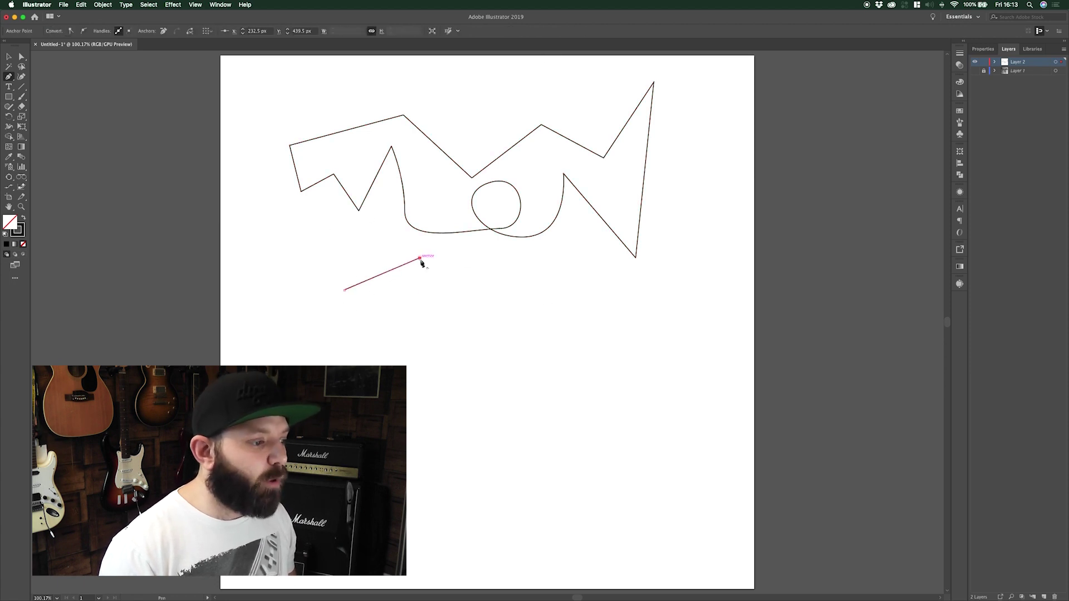
click(475, 283)
click(540, 280)
click(487, 357)
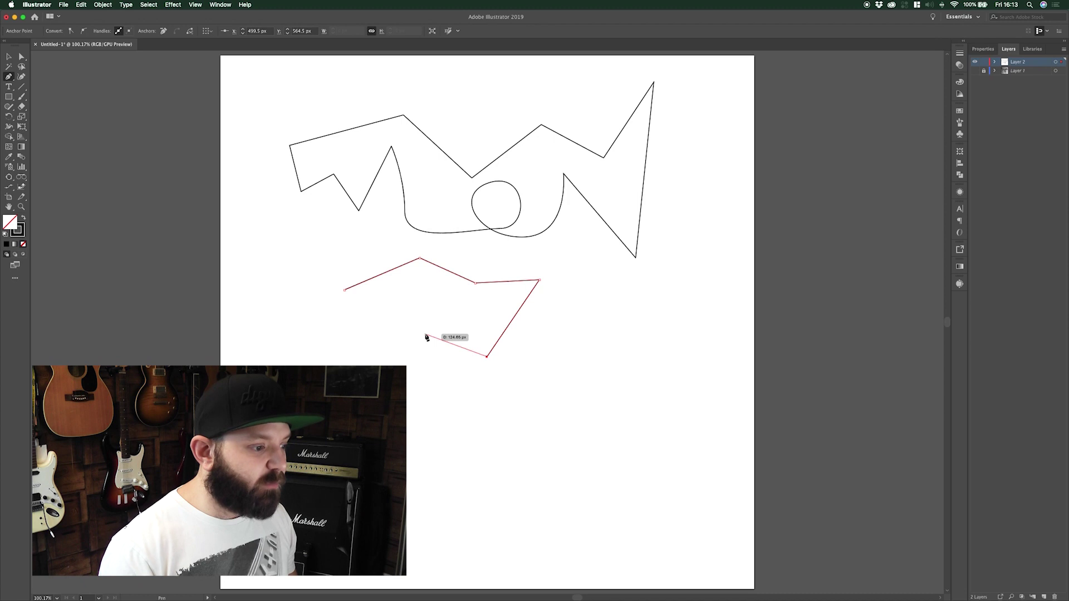
key(Escape)
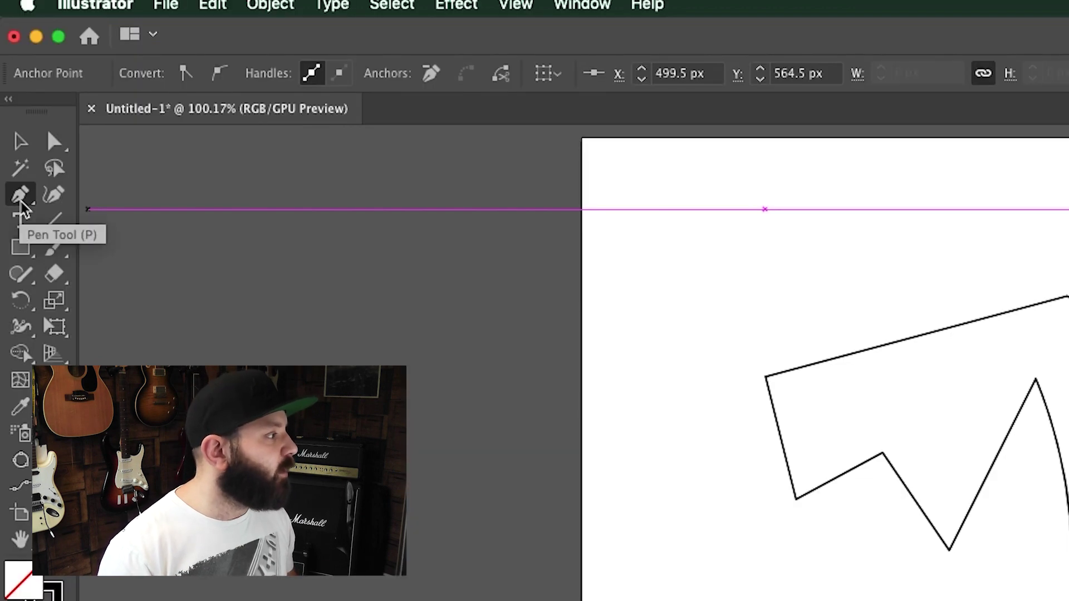
Step: Add two anchor points to the closed shape's slanted segment between the upper peak and the V-shaped notch
click(9, 81)
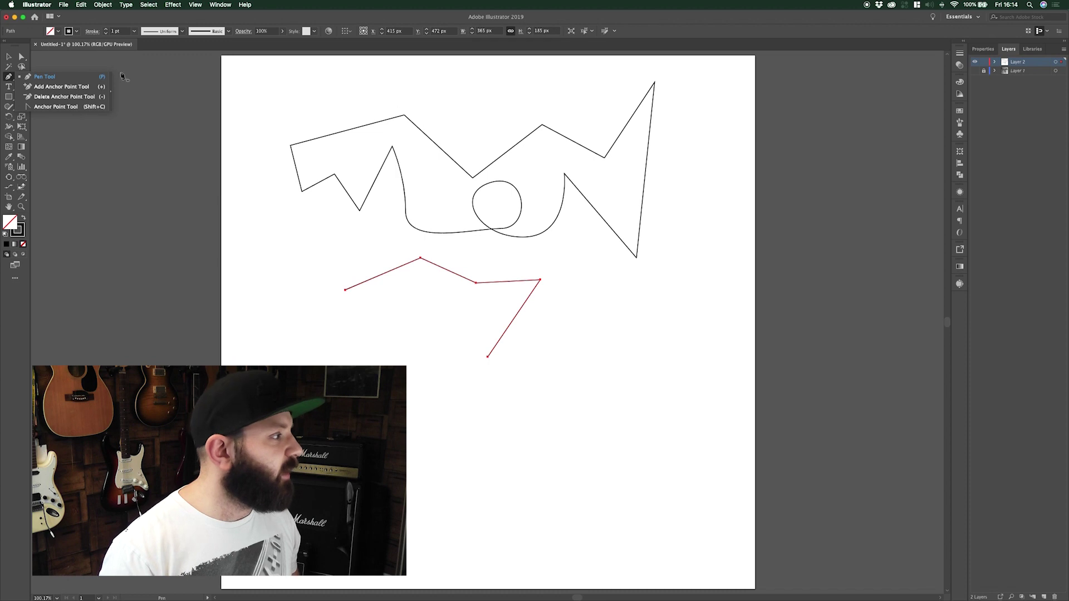
click(61, 87)
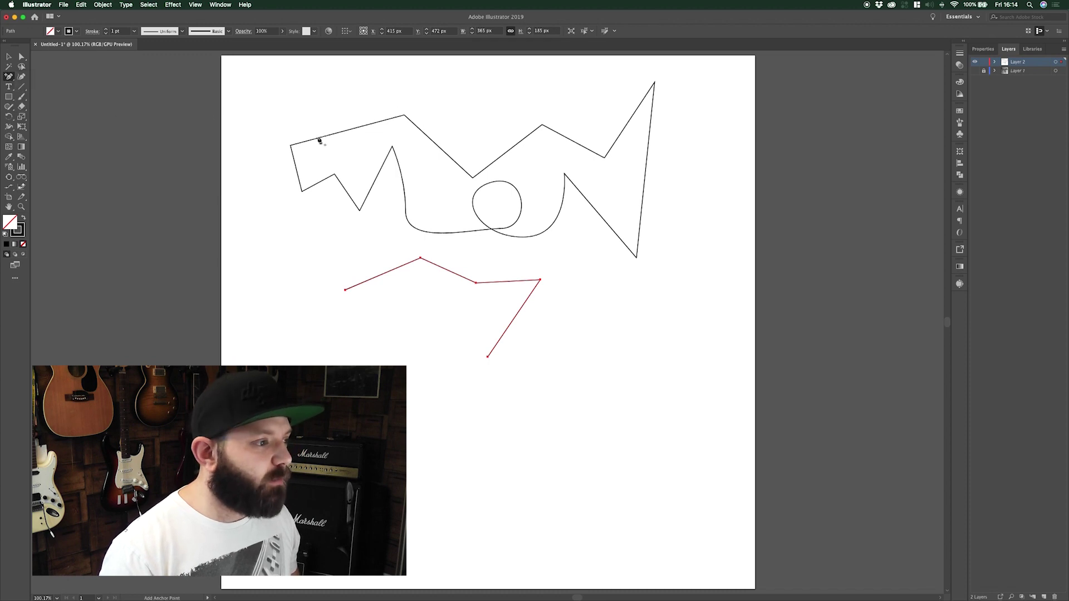
click(437, 143)
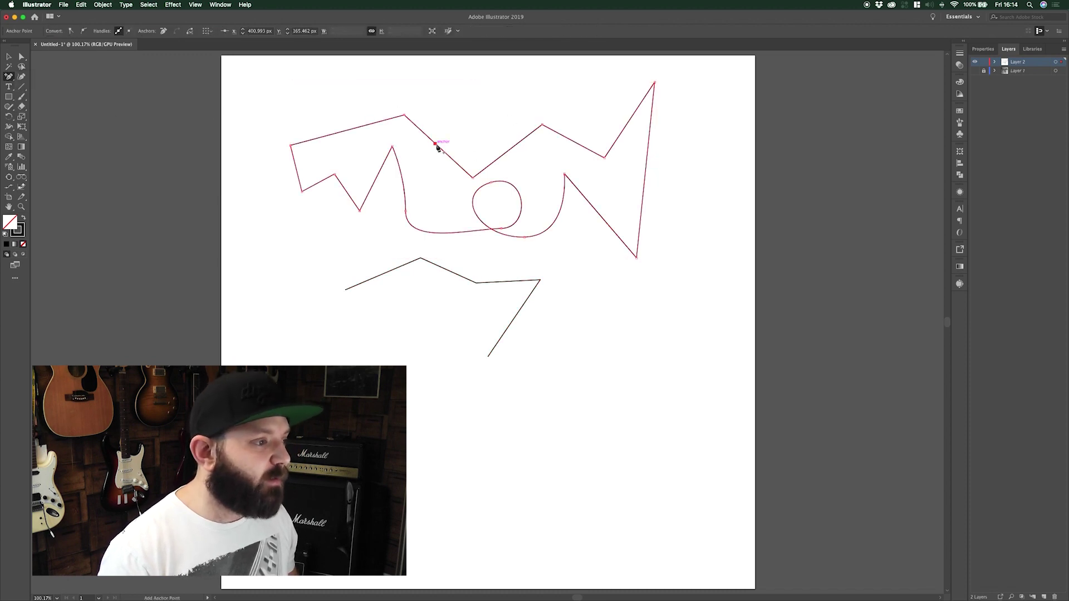
click(449, 157)
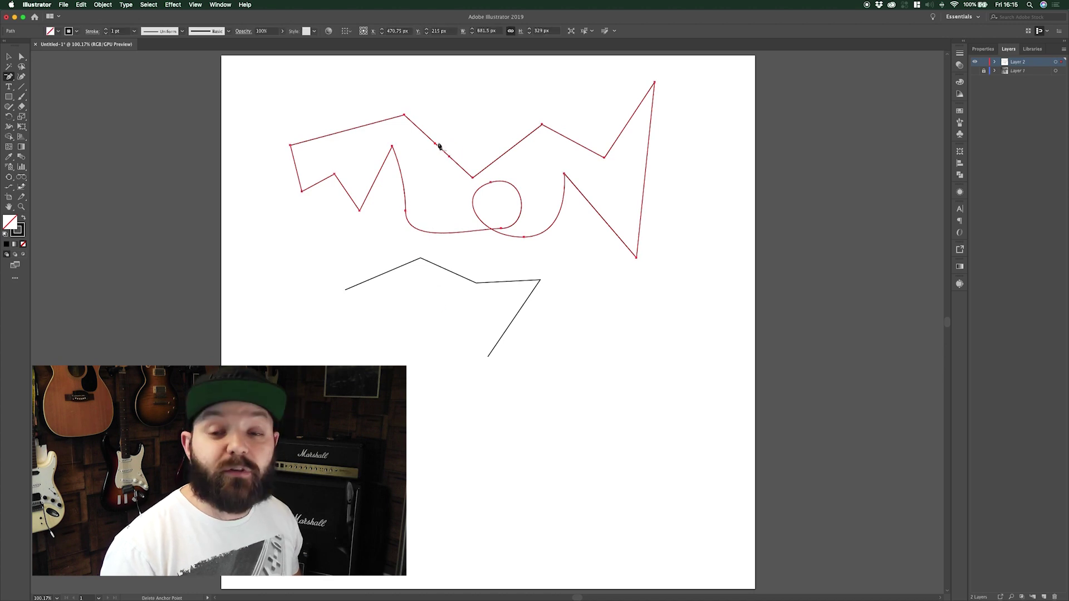
Step: Delete the two added anchor points and the anchor at the bottom of the closed shape's V-shaped notch
click(435, 144)
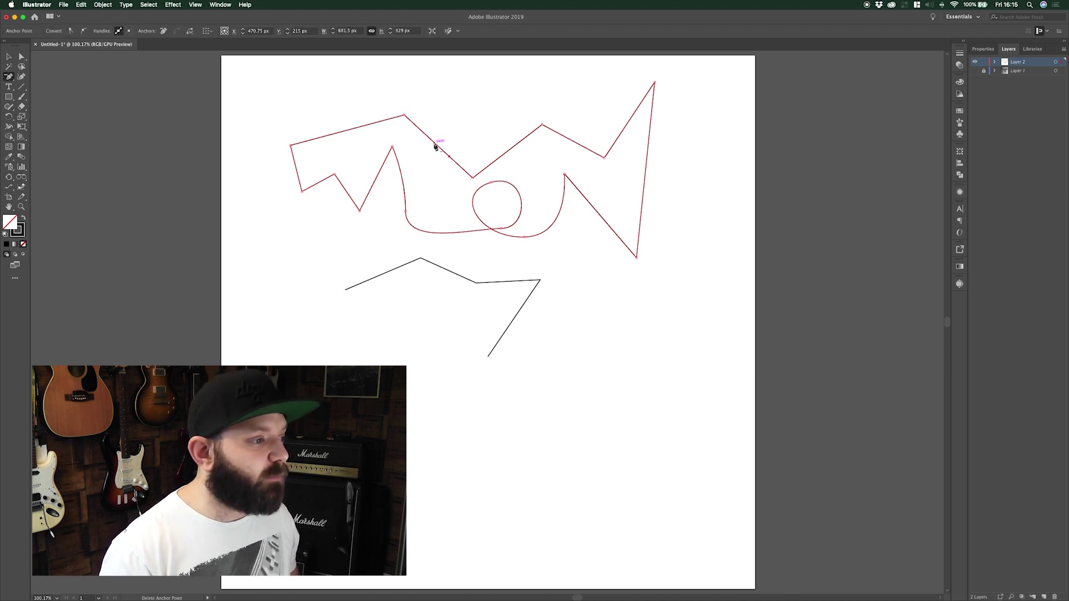
click(449, 157)
click(473, 179)
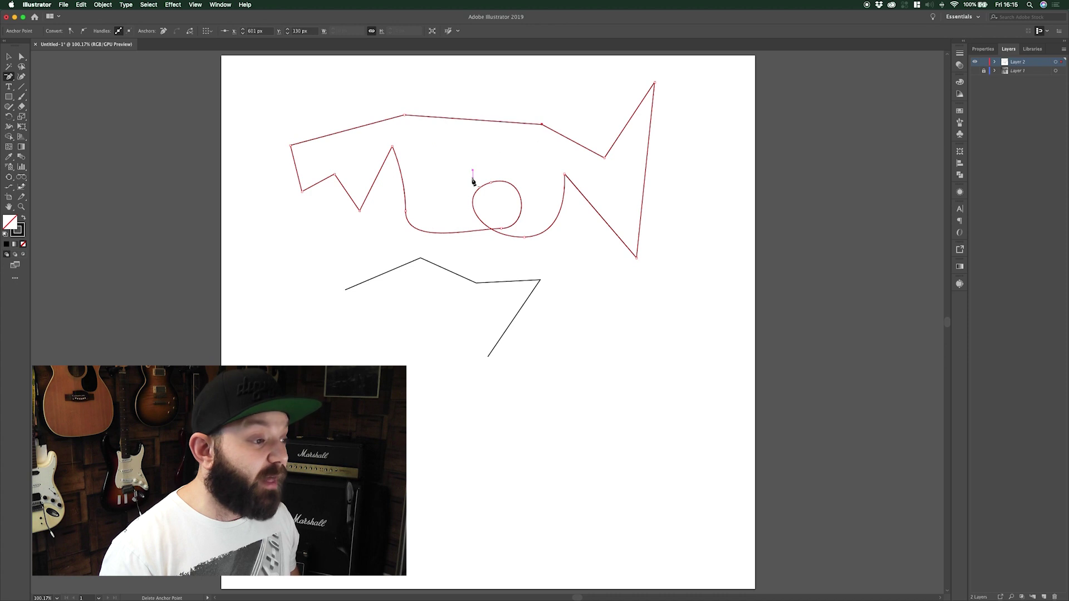
Step: Use the Anchor Point tool to round the fishtail's upper tip and bend three of the closed shape's straight segments into curves
key(shift+c)
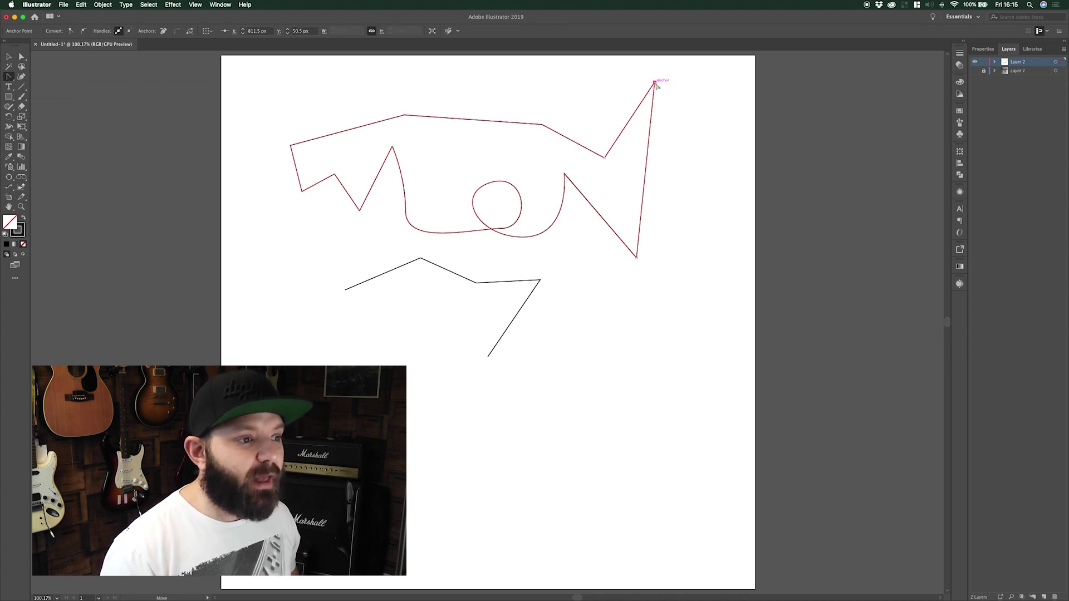
drag(655, 83, 678, 94)
drag(603, 219, 616, 198)
drag(575, 143, 580, 128)
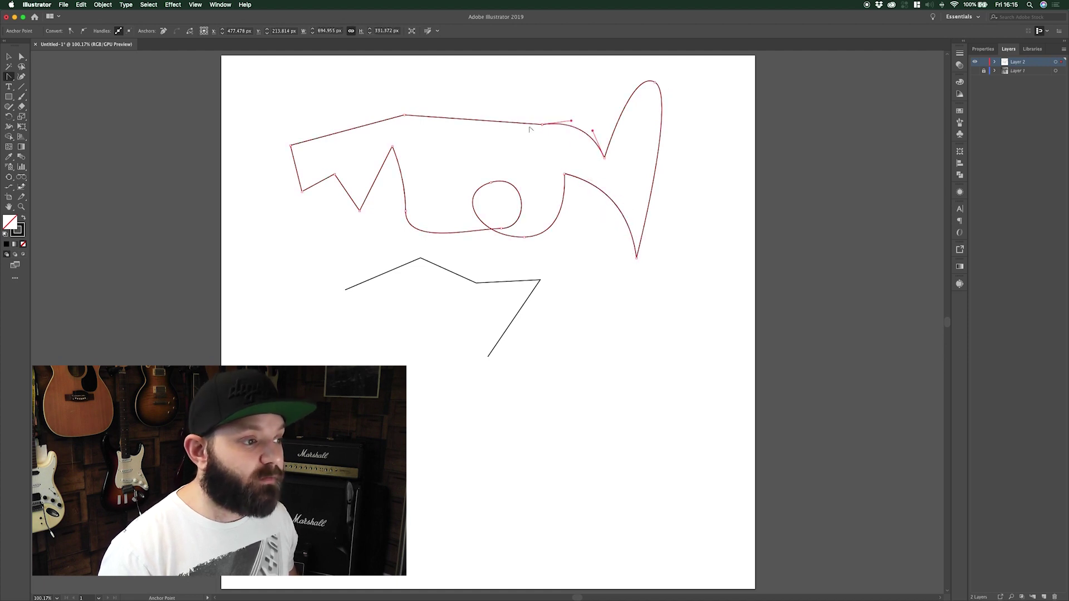
drag(510, 123, 517, 150)
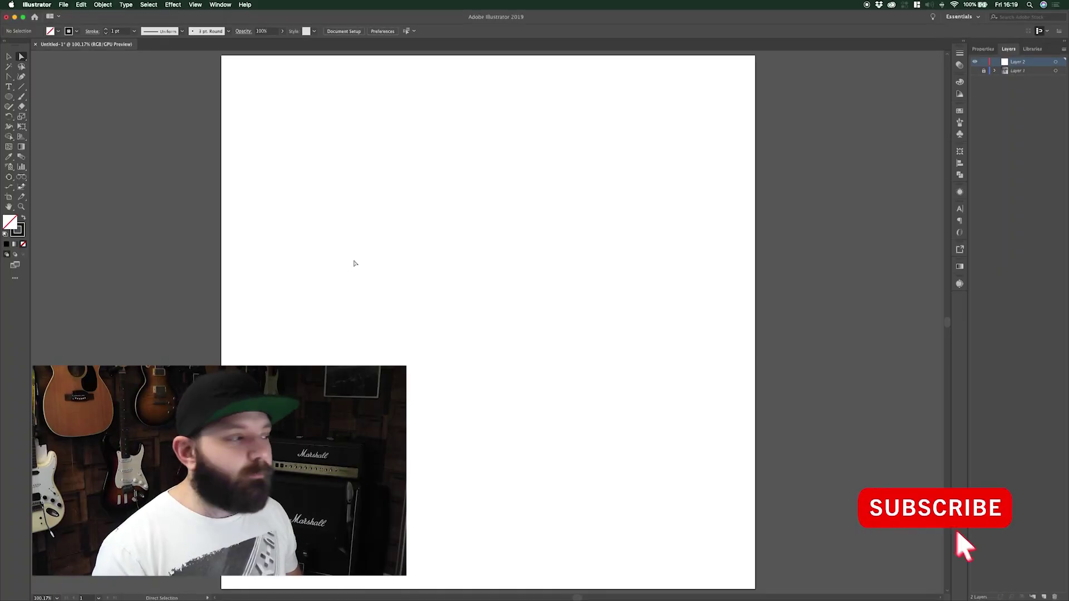
Step: Draw a circle about 161 px wide on the empty artboard and display all its handles with the Direct Selection tool
click(9, 96)
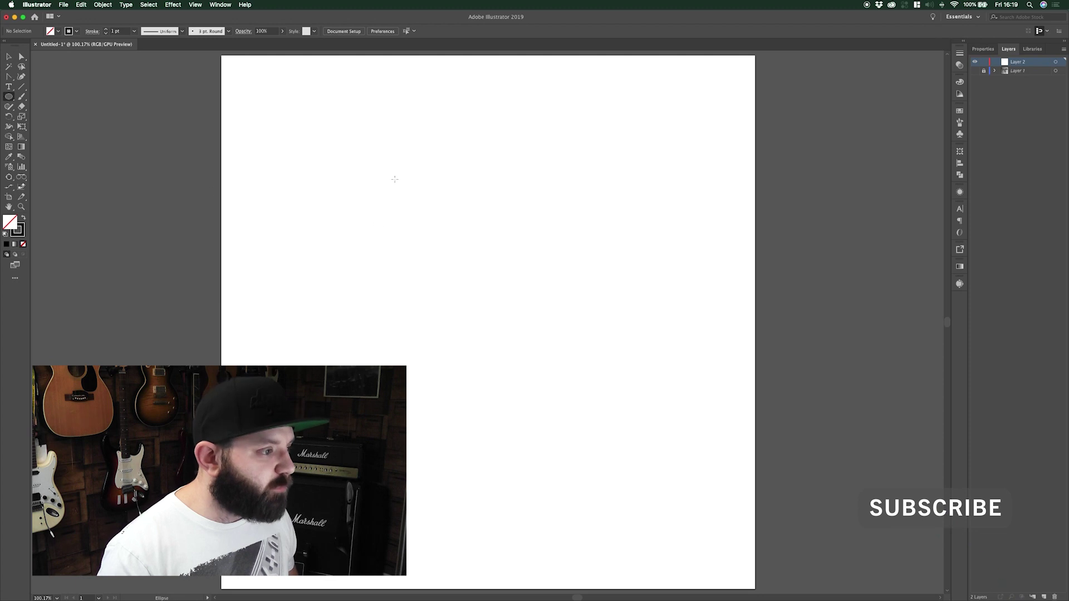
drag(394, 180, 458, 266)
key(a)
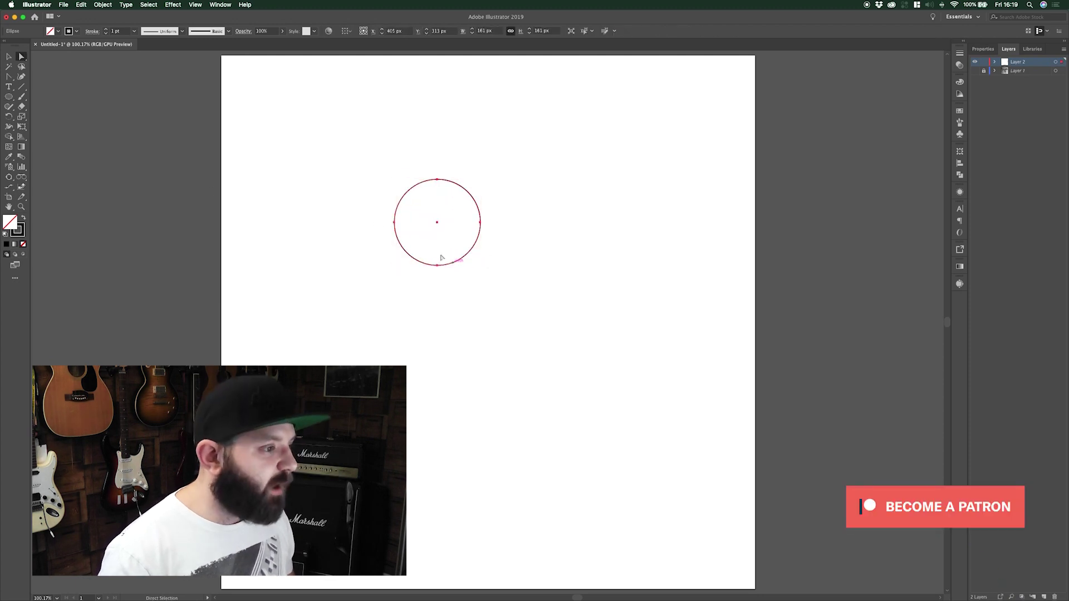
drag(385, 174, 519, 290)
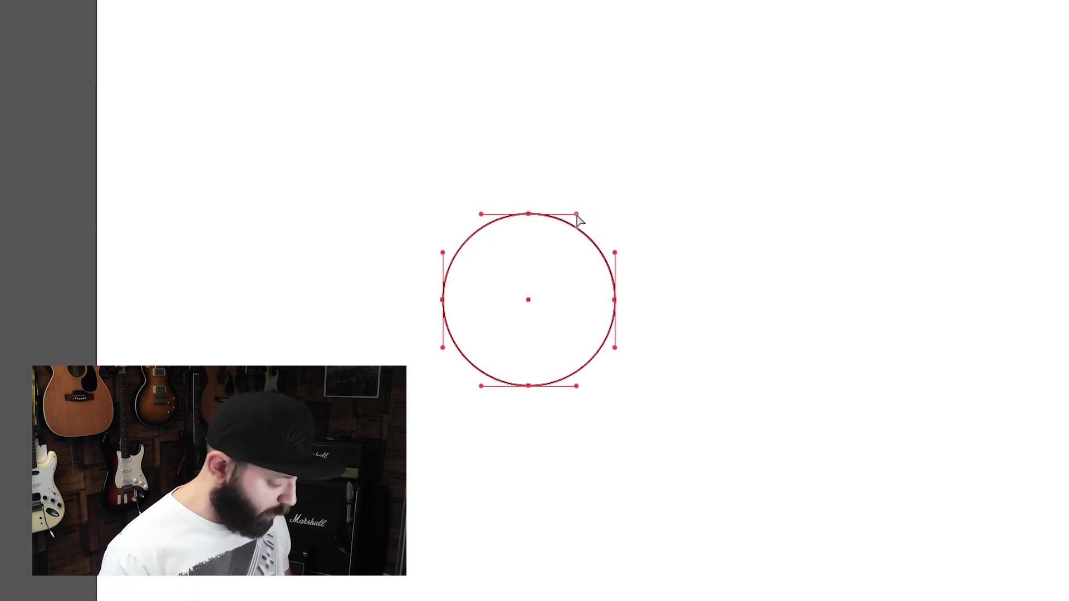
click(670, 294)
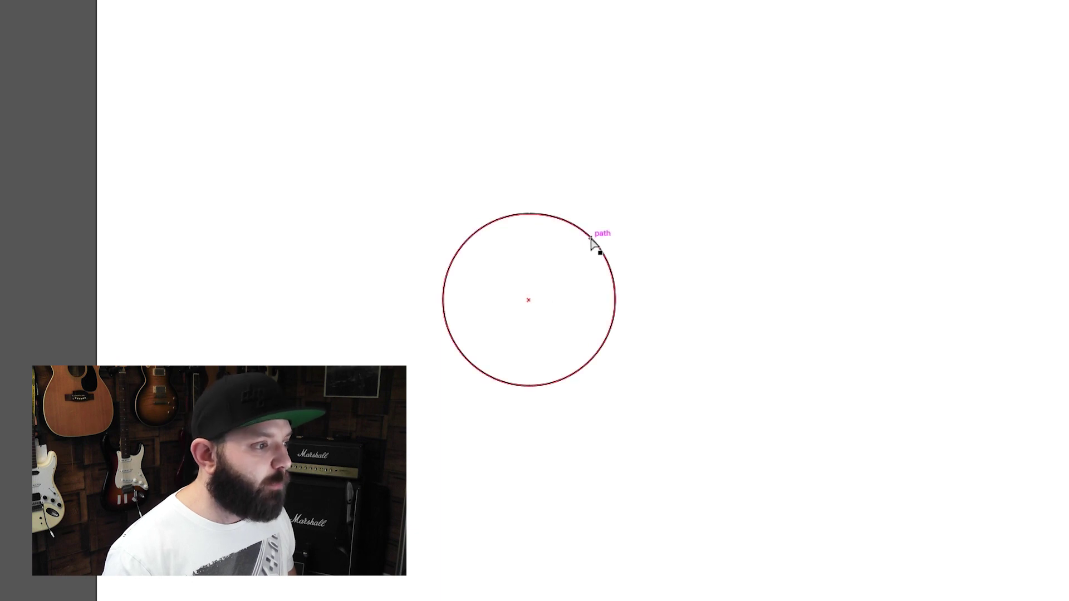
Step: Bulge the circle's upper-right curve outward by lengthening the right handle of its top anchor point
drag(583, 215, 604, 213)
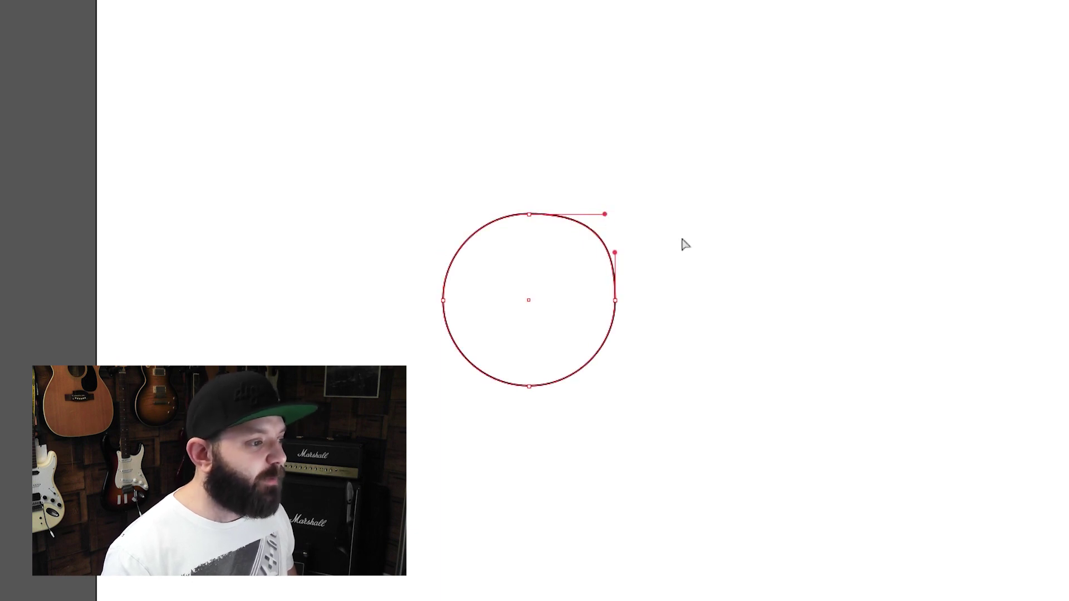
click(628, 191)
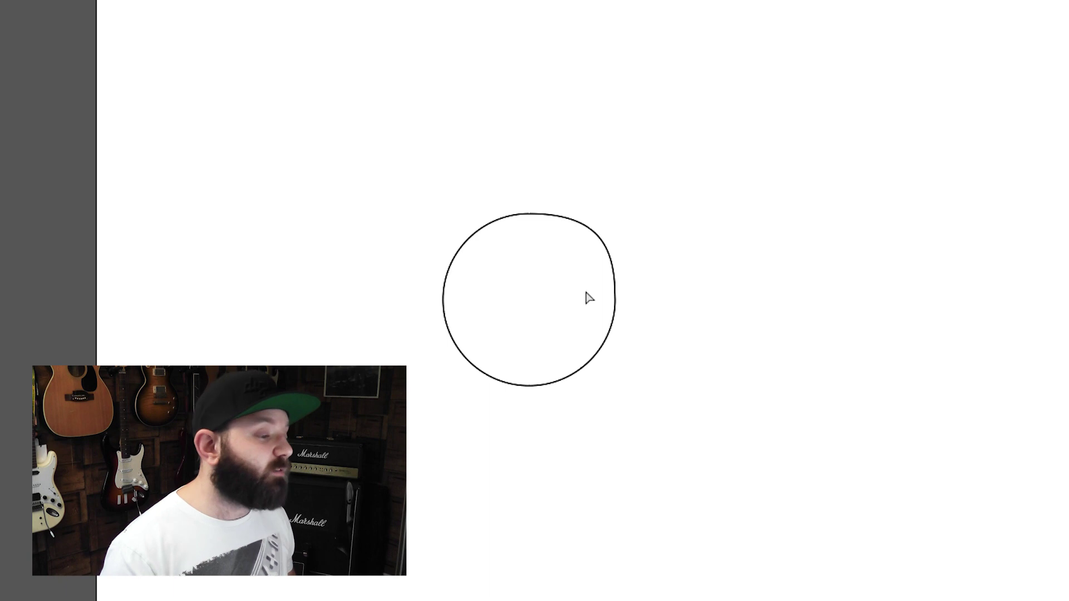
click(473, 359)
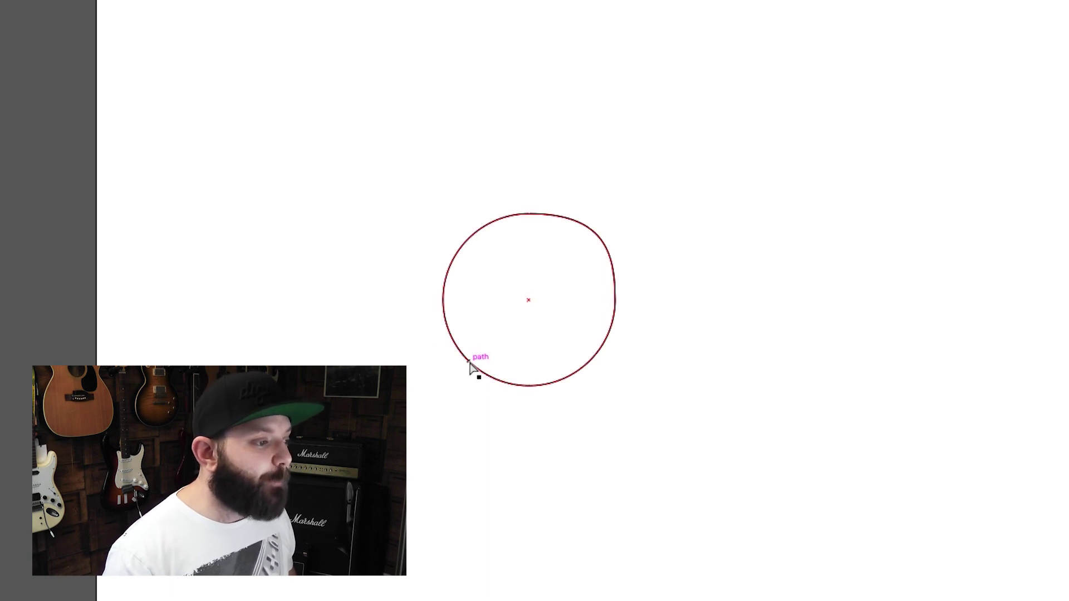
Step: Shorten both handles of the circle's upper-right segment to restore its roundness, and select the lower-right segment
click(615, 246)
drag(606, 214, 587, 213)
drag(614, 253, 615, 261)
click(706, 263)
click(613, 323)
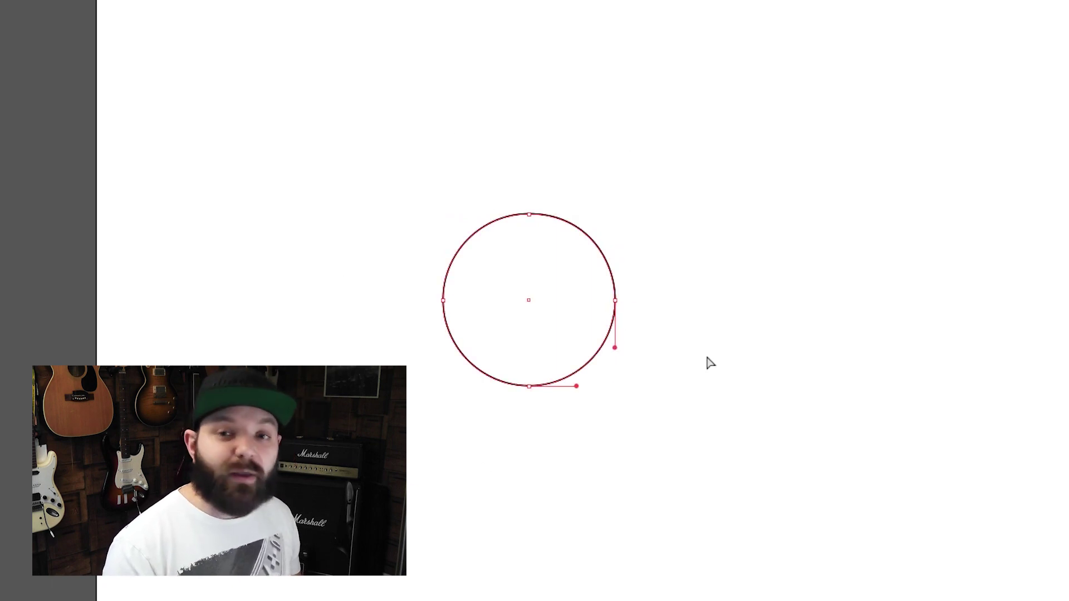
Step: Select the whole circle and tilt both handles of its upper-right segment outward, off their horizontal and vertical alignment
key(ctrl+a)
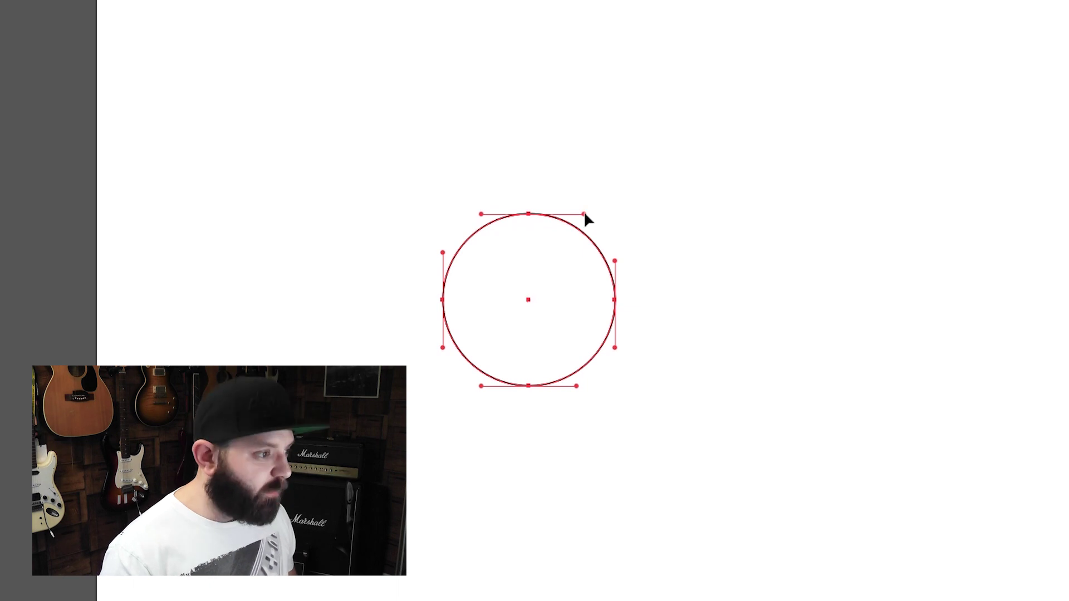
drag(584, 213, 584, 204)
click(612, 225)
click(594, 239)
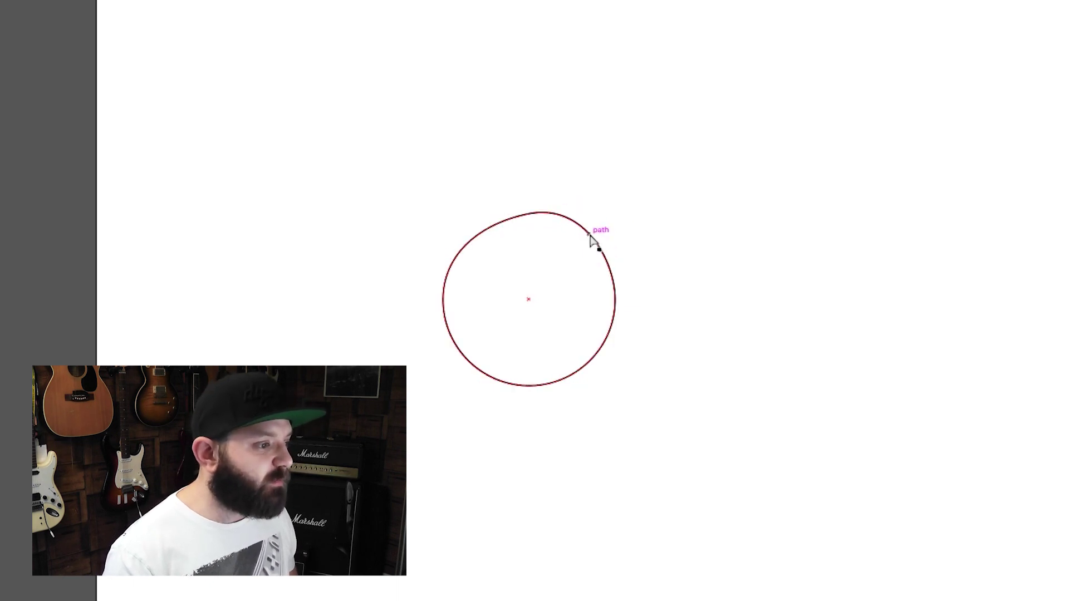
drag(615, 261, 620, 261)
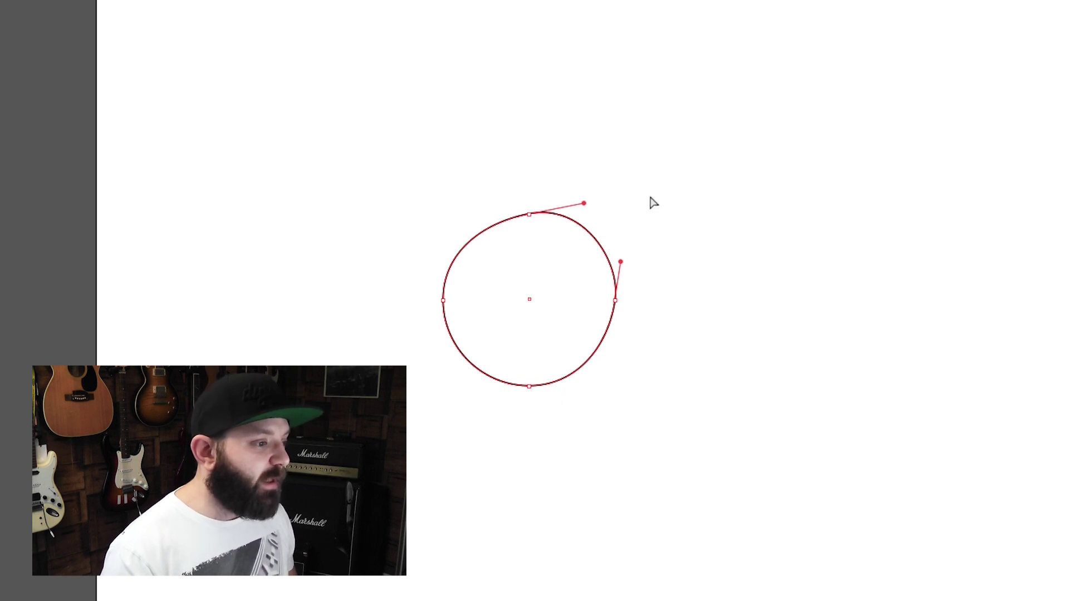
click(612, 212)
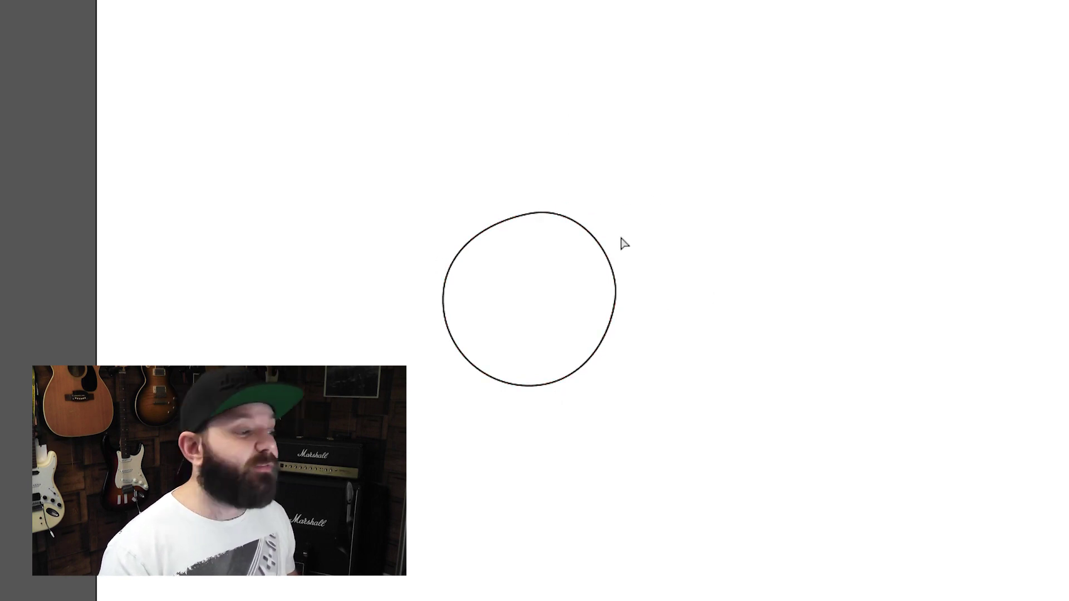
Step: Realign the upper-right segment's handles to horizontal and vertical so the circle is round again, and deselect it
click(601, 251)
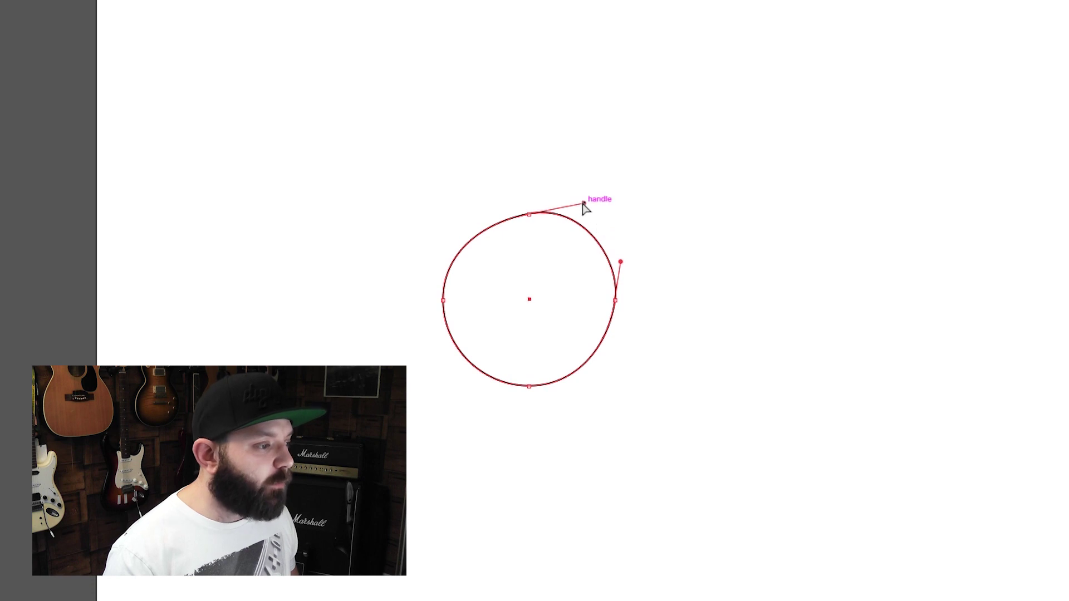
drag(585, 204, 588, 214)
drag(621, 262, 615, 262)
drag(589, 214, 586, 215)
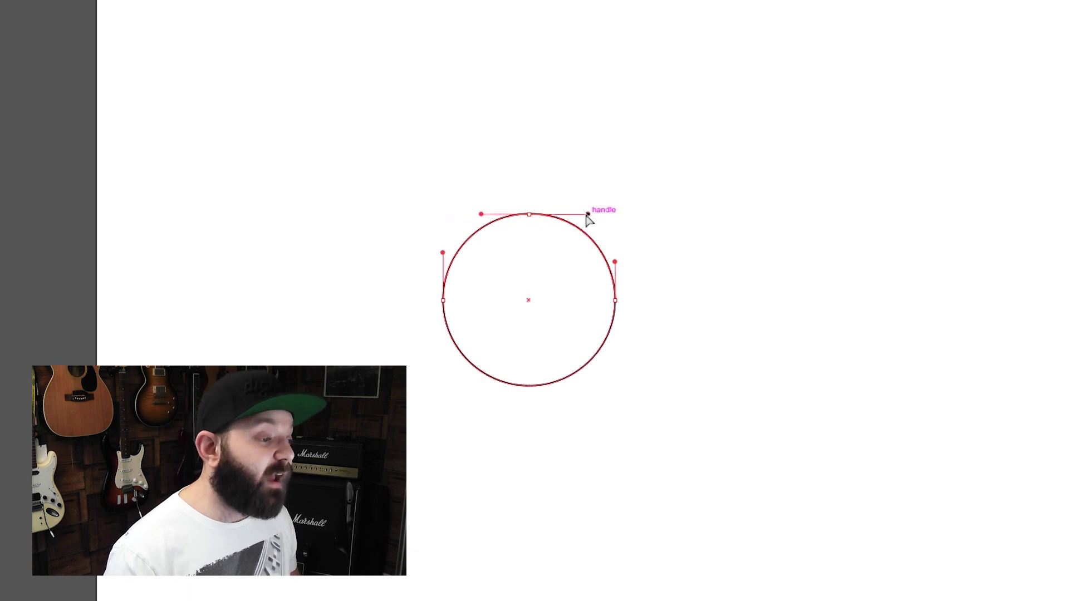
click(624, 223)
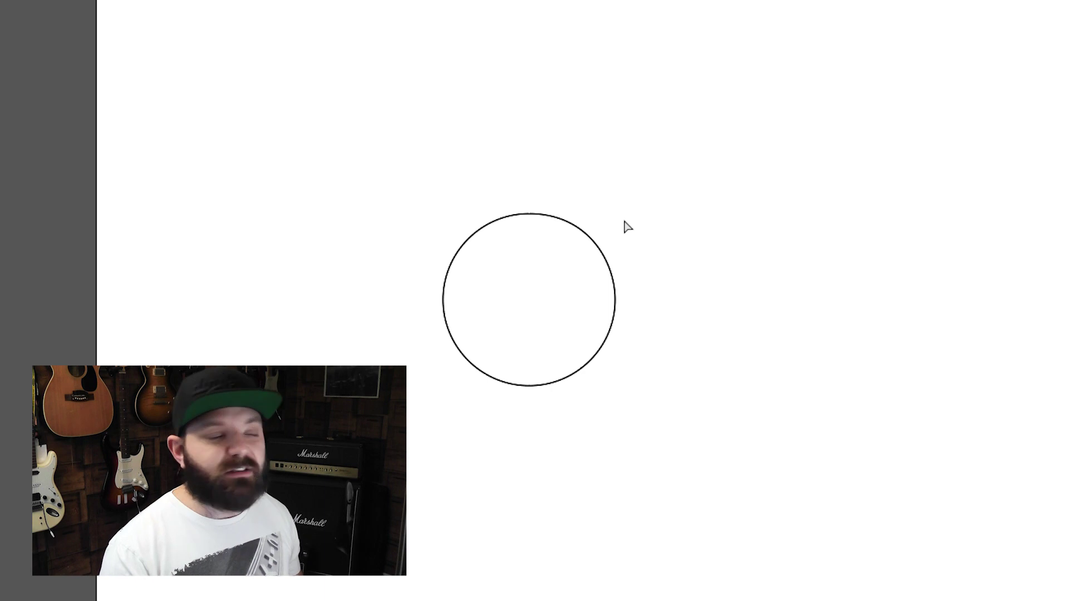
Step: Select the entire circle and delete it from the artboard
click(515, 220)
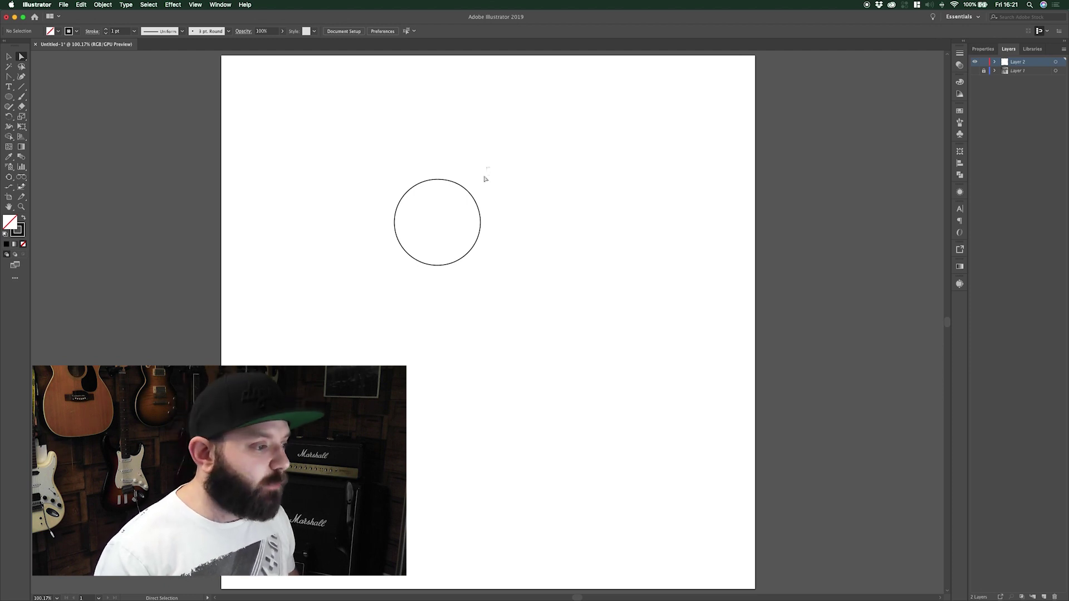
drag(488, 168, 340, 318)
key(Delete)
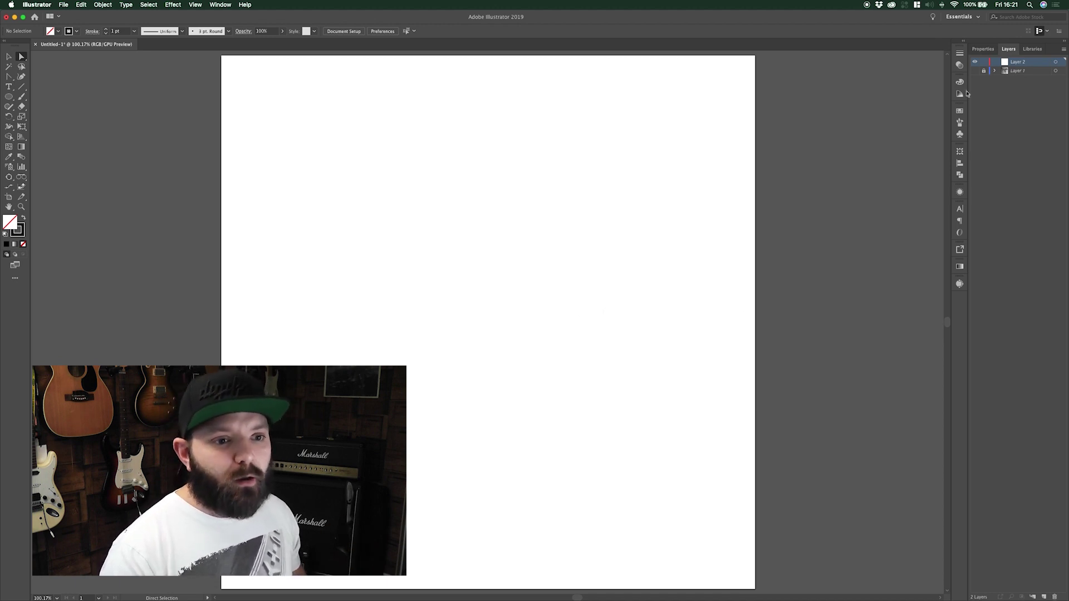
Step: Show the bee sketch on Layer 1, choose the Pen tool and make Layer 2 the active drawing layer
click(975, 72)
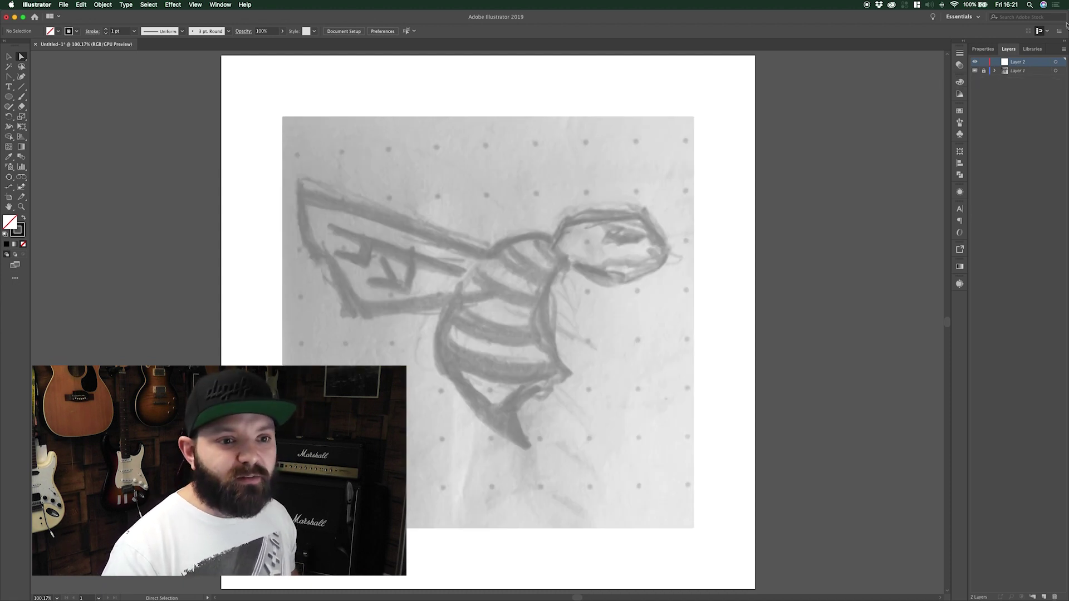
click(1029, 71)
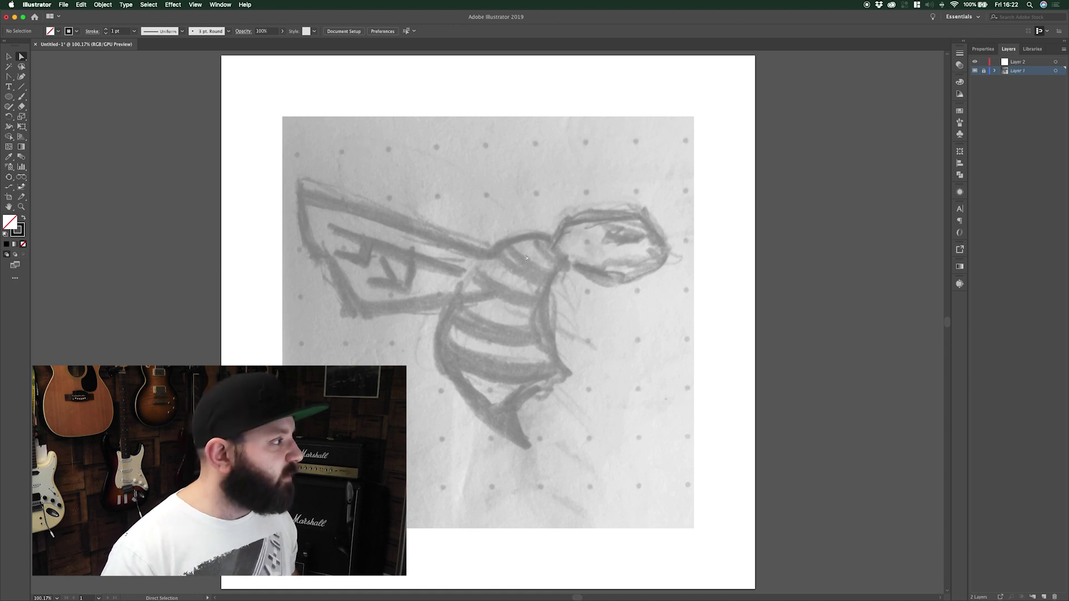
click(8, 76)
click(34, 77)
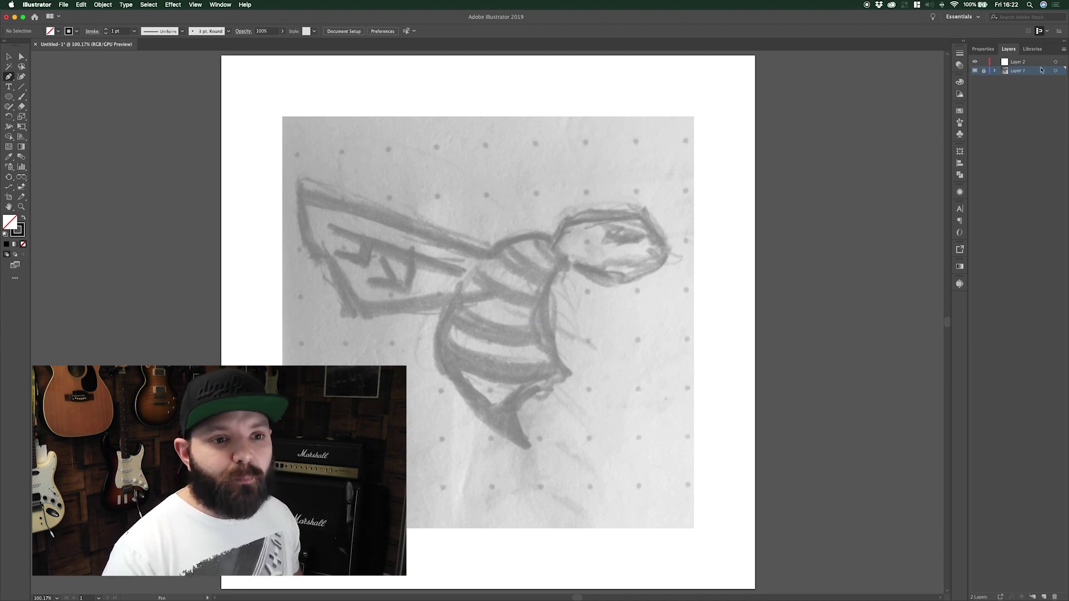
click(1023, 63)
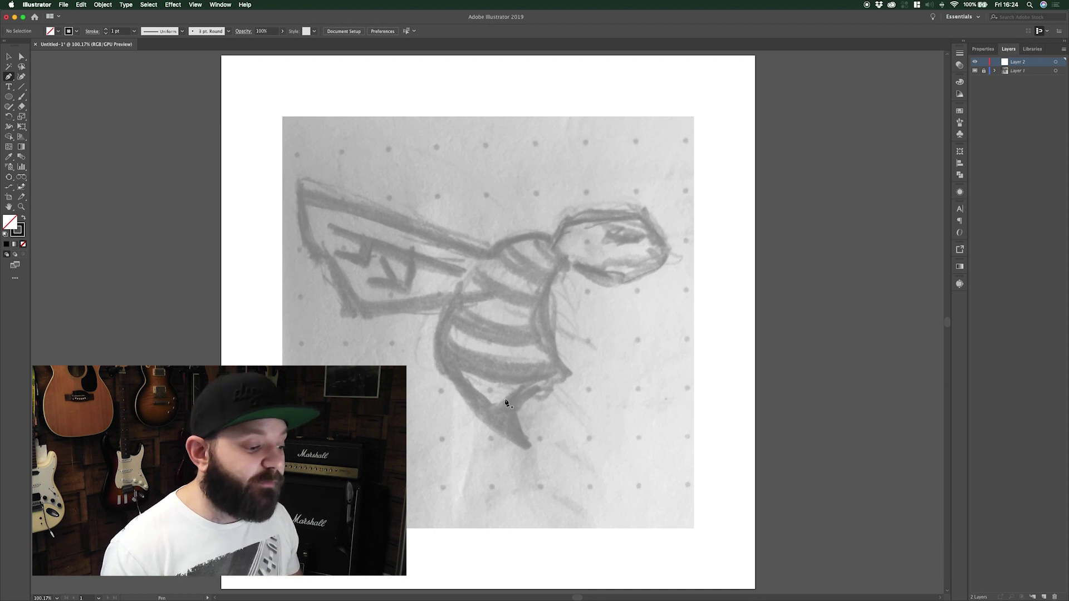
Step: Trace the curve from the bee's stinger tip to the abdomen's pointed right corner with one segment and a horizontal handle
click(529, 448)
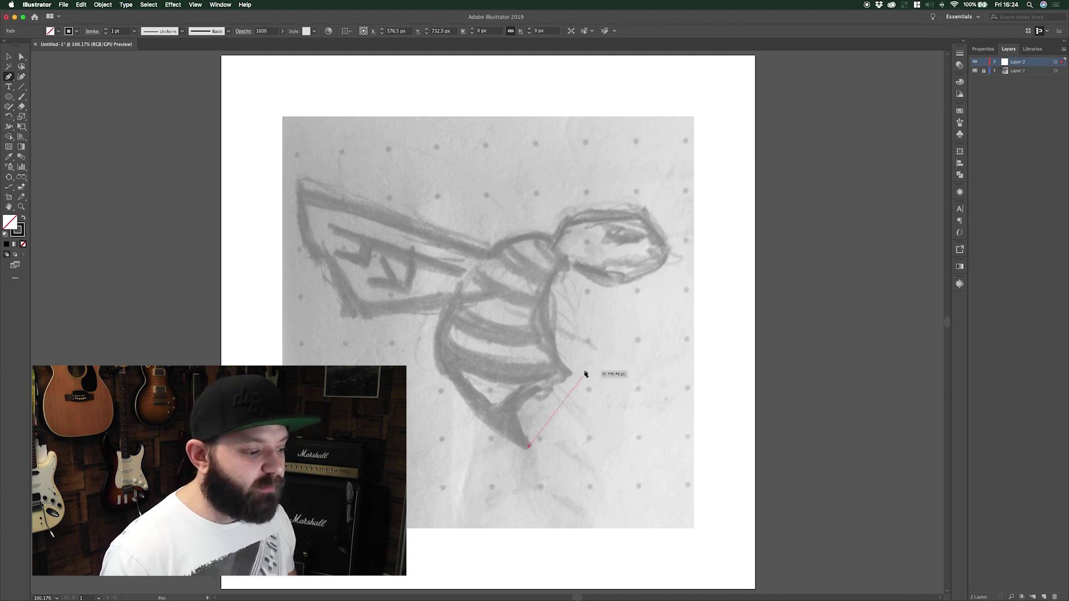
drag(522, 394, 540, 374)
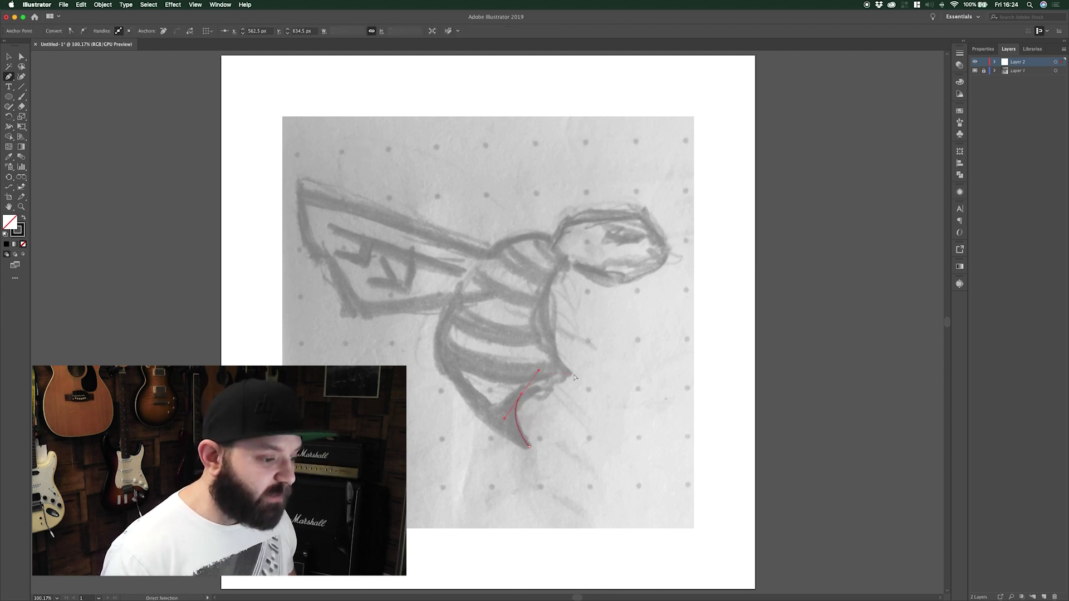
key(ctrl+z)
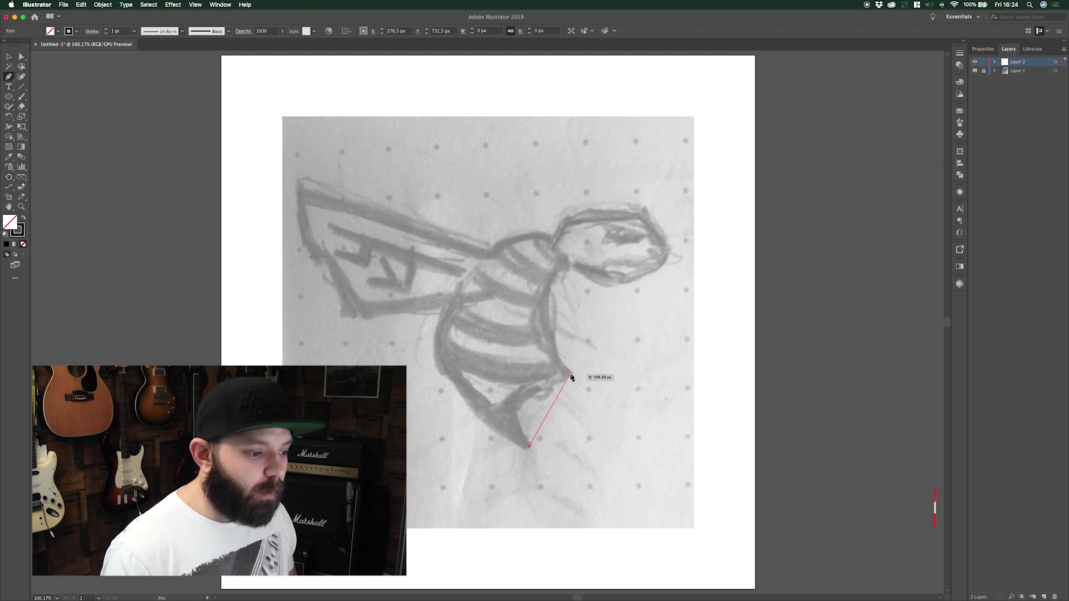
drag(570, 374, 656, 374)
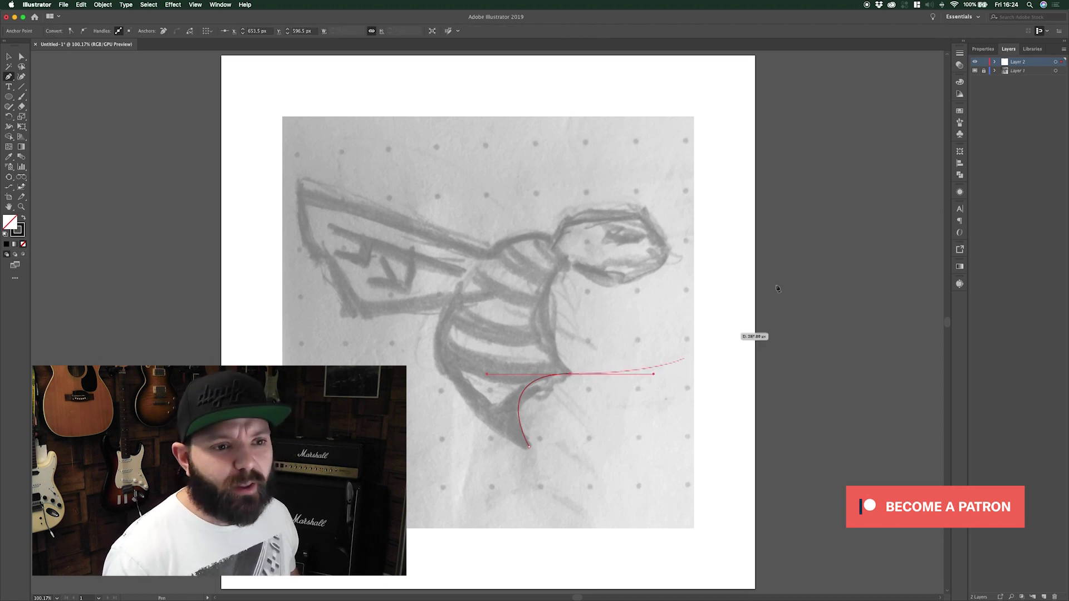
Step: Increase the stroke weight of the traced stinger curve to make a bold outline
click(962, 53)
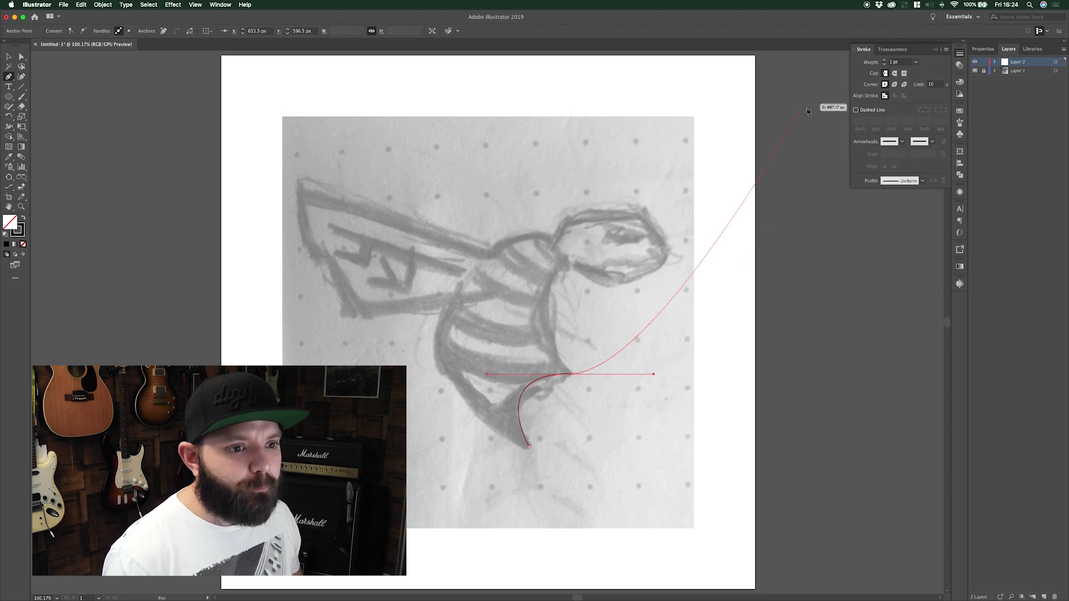
click(905, 63)
key(Up)
key(Up)
key(Up)
key(Up)
key(Up)
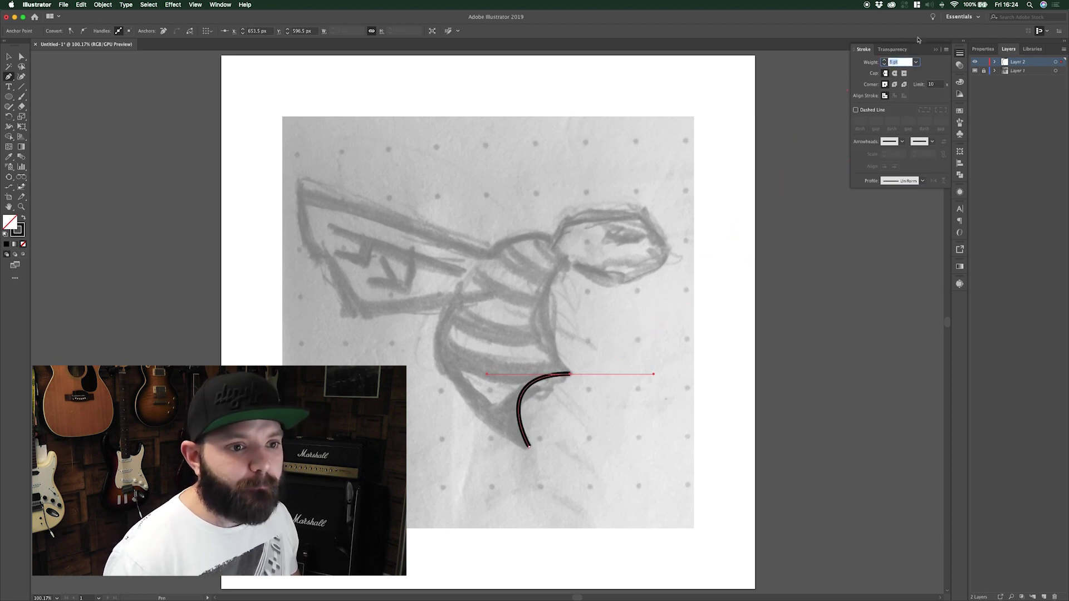
click(960, 53)
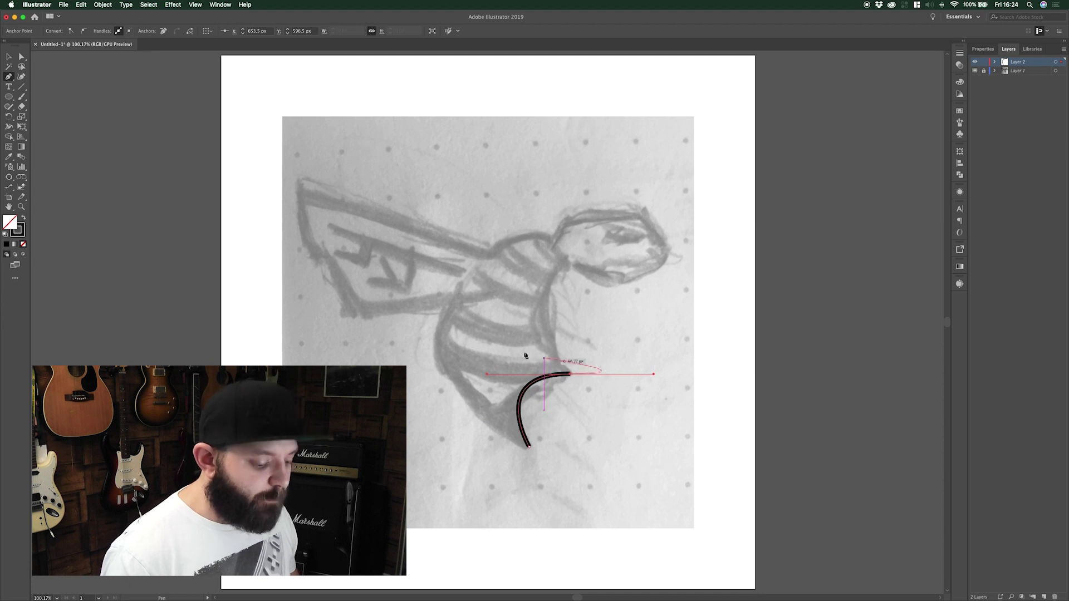
Step: Redirect the abdomen corner's outgoing handle up into the body and trace the inward-curving front of the body to the neck
key(alt)
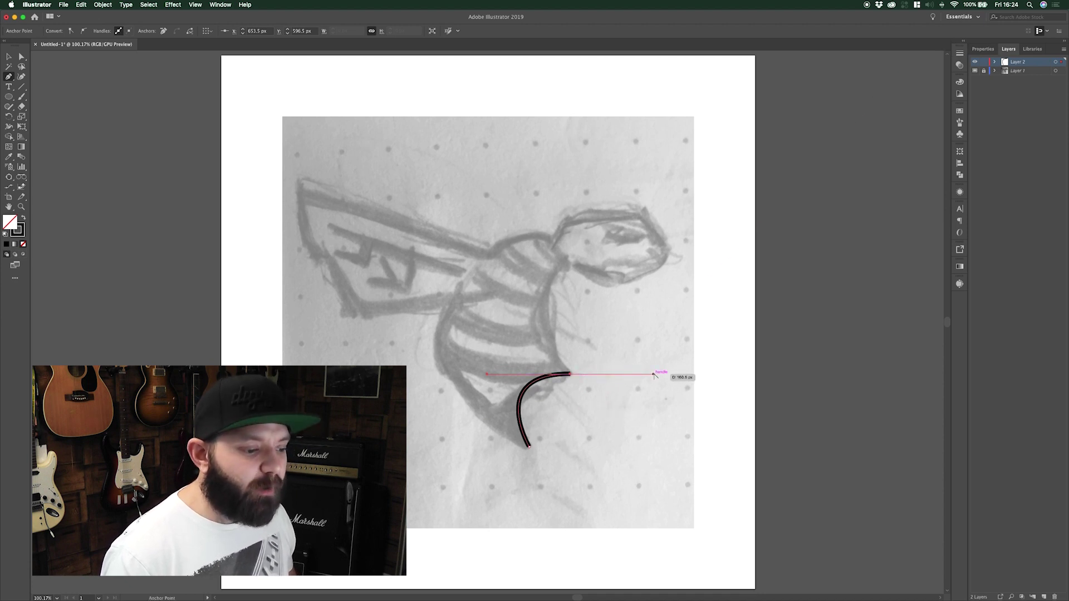
drag(655, 377, 520, 323)
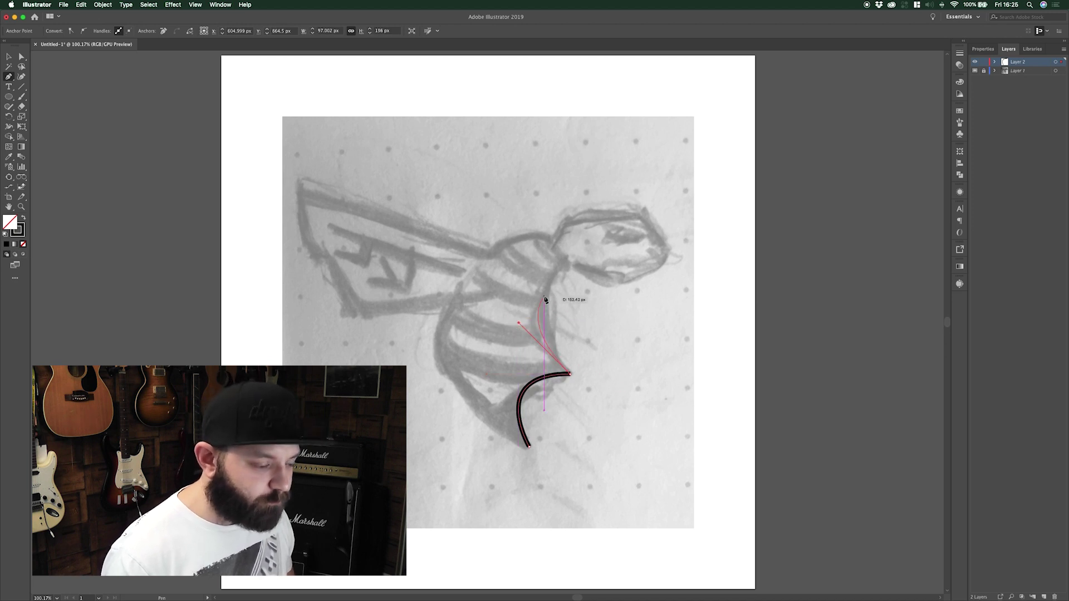
click(567, 265)
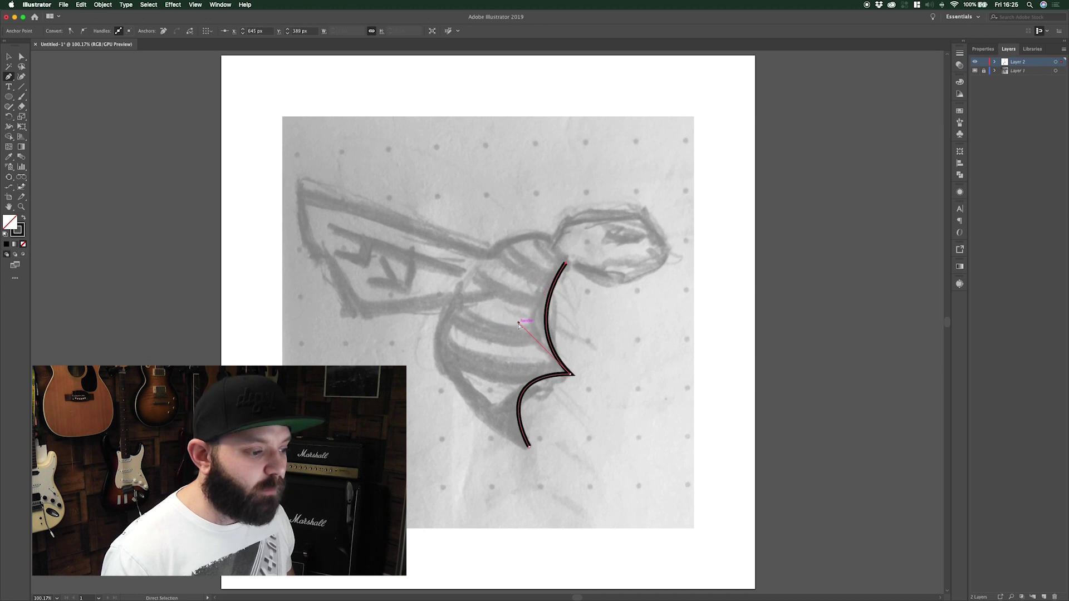
drag(518, 323, 486, 298)
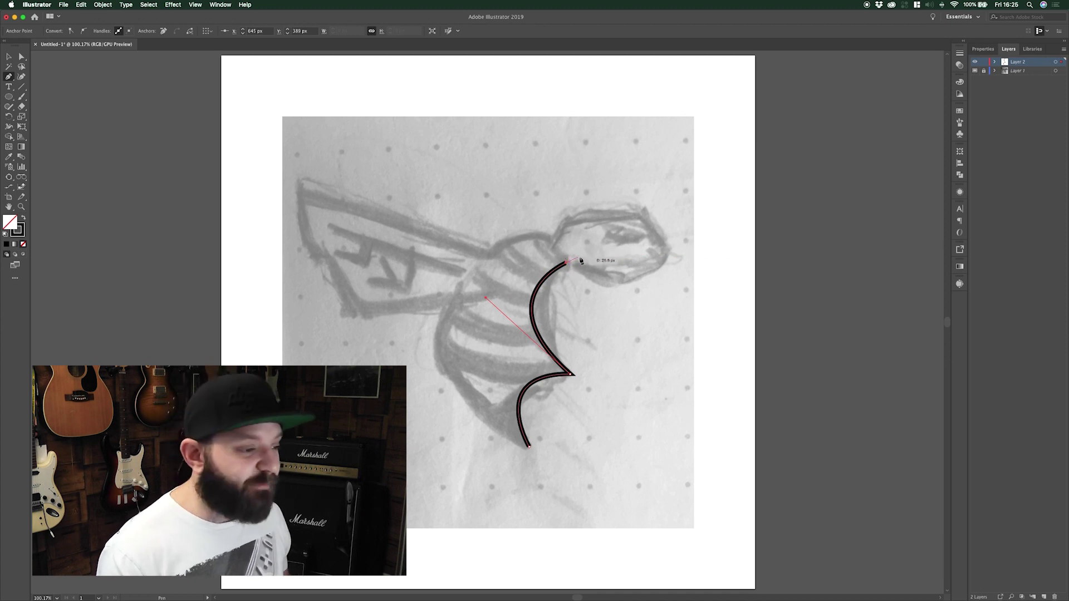
key(super+z)
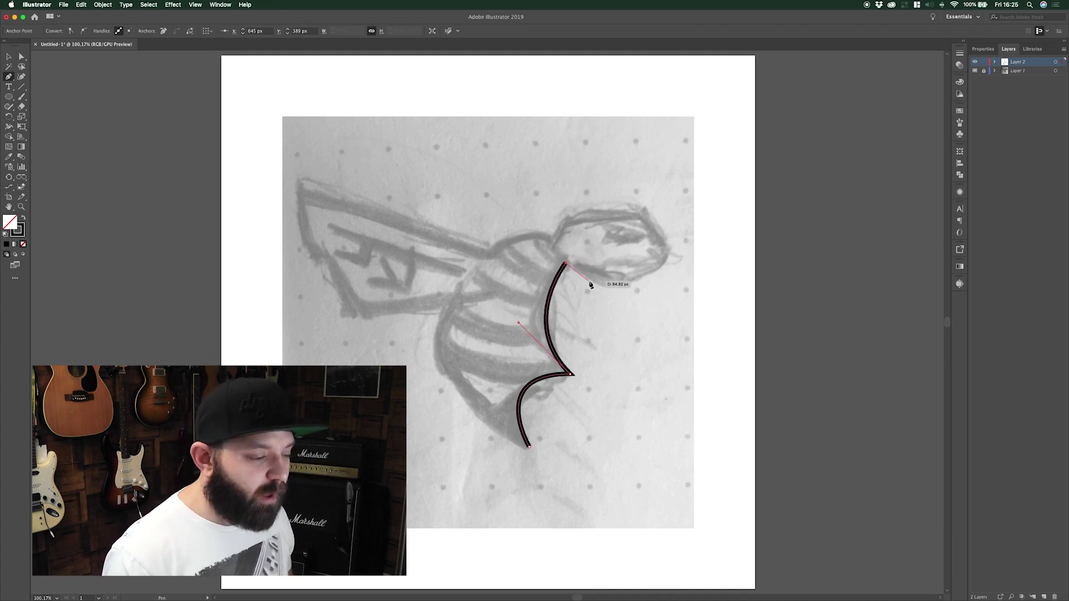
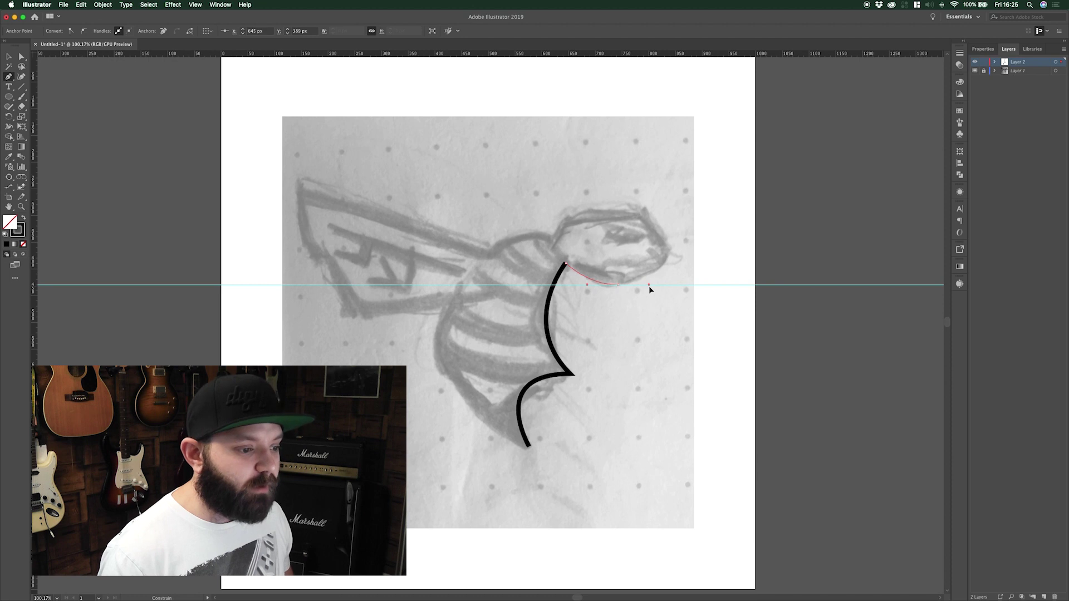
Step: Trace the bee's head from the front of the neck around the chin, face and crown to the back of the neck, using horizontal guides
drag(650, 289, 646, 289)
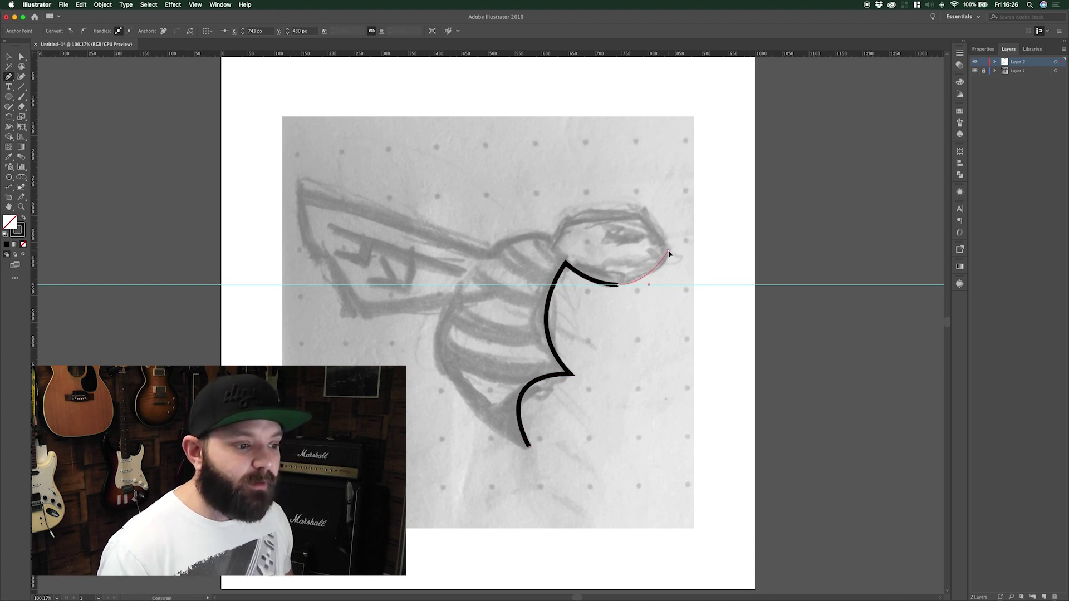
drag(670, 254, 667, 206)
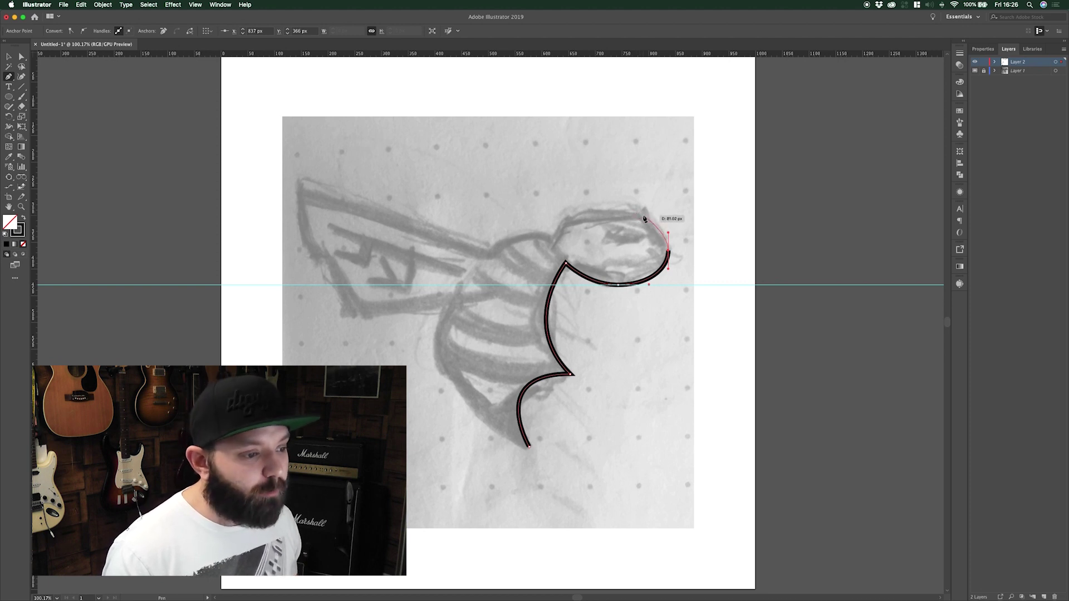
click(643, 216)
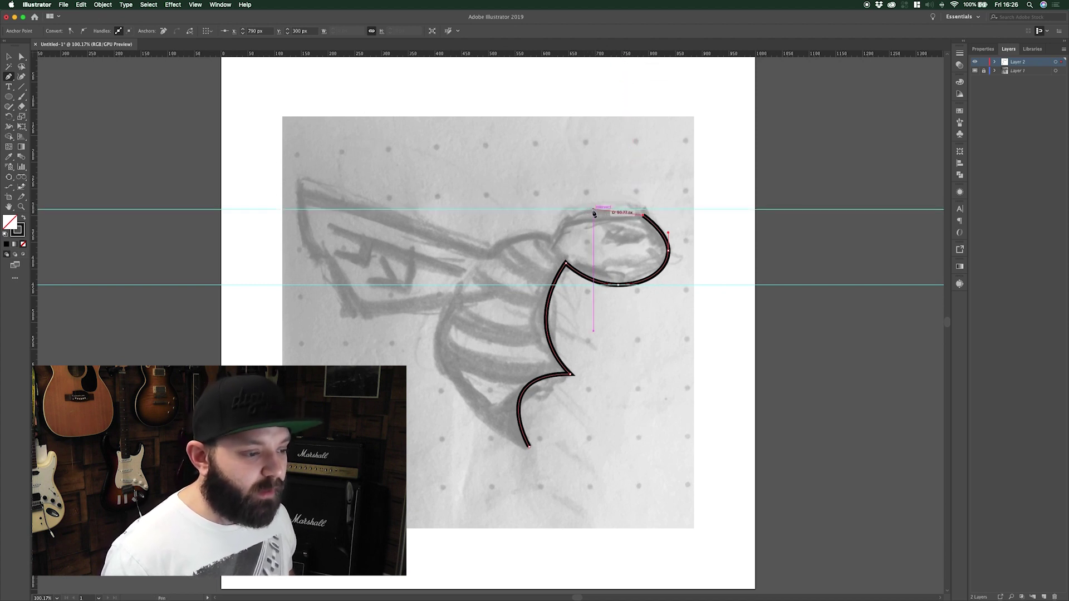
drag(593, 209, 569, 210)
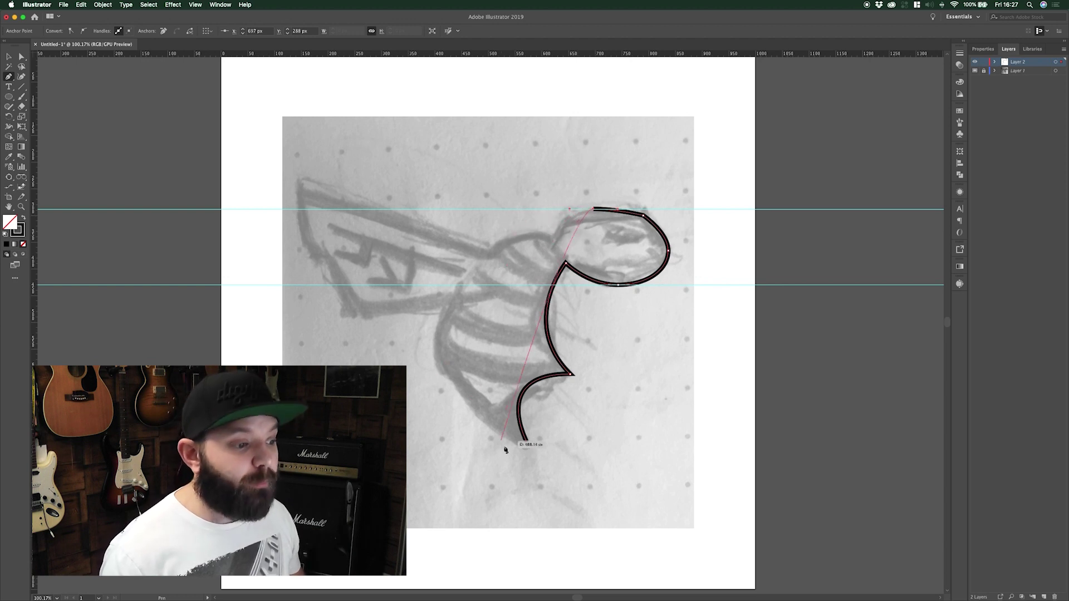
click(553, 242)
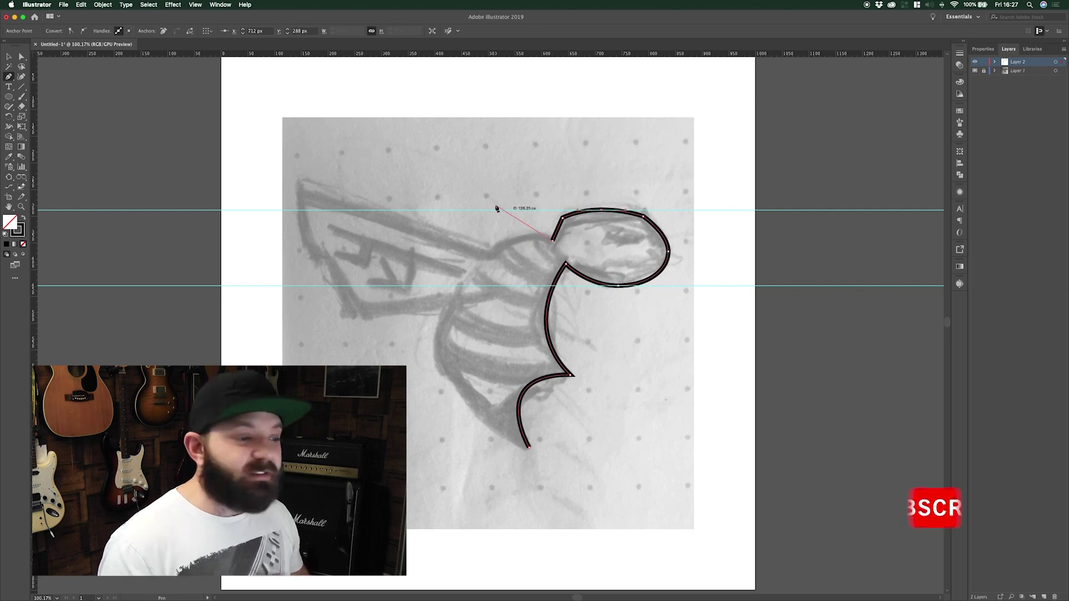
Step: Pull a handle from the back-of-neck anchor and trace the bee's back to the abdomen's outermost point, ending with a vertical handle
scroll(497, 209, left, 1)
drag(555, 243, 518, 440)
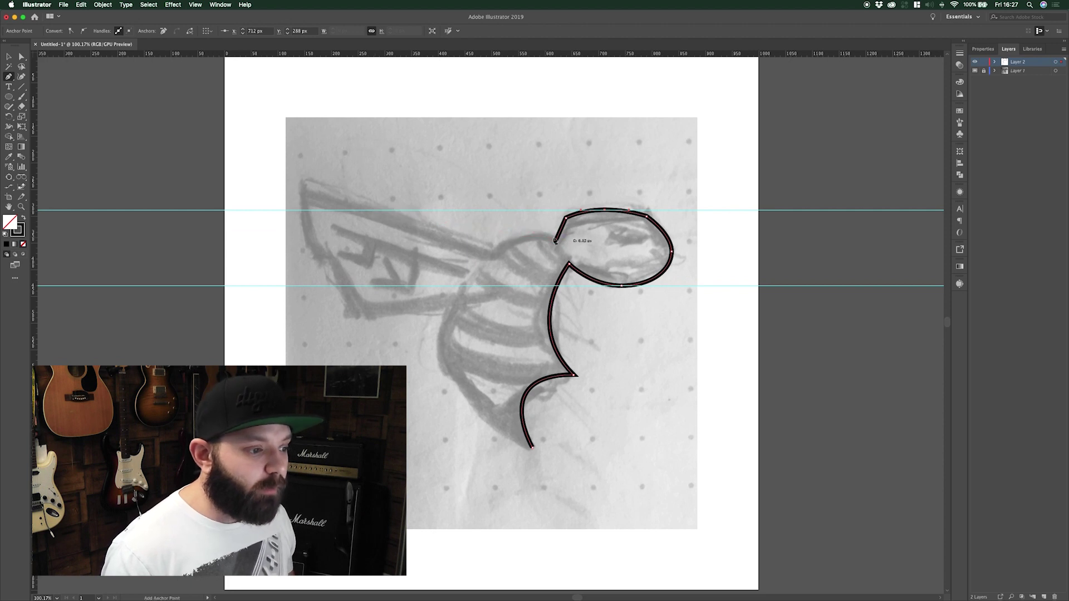
click(556, 242)
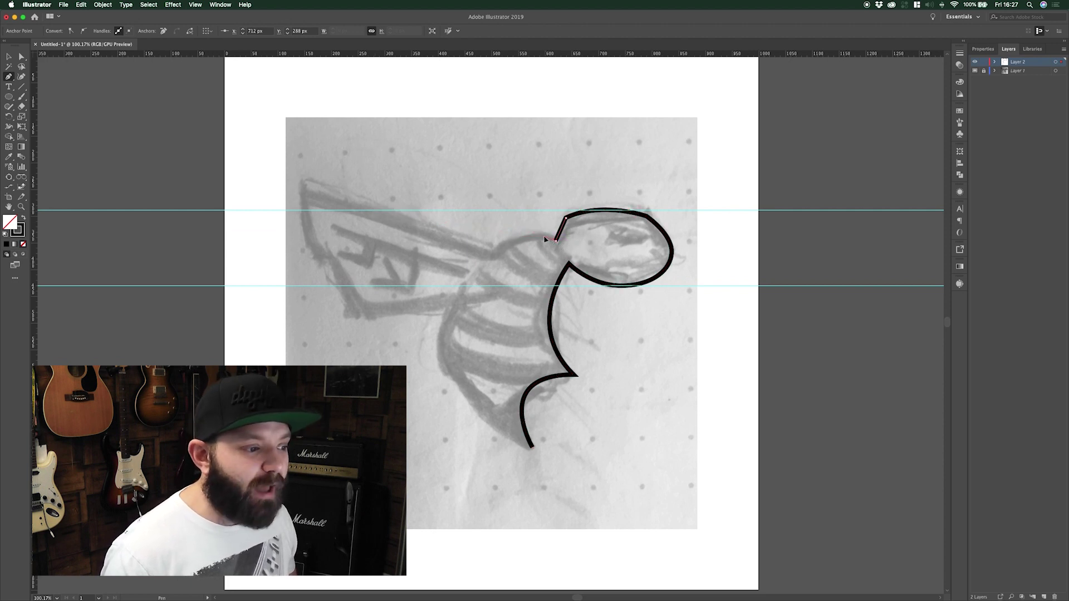
drag(509, 224, 509, 223)
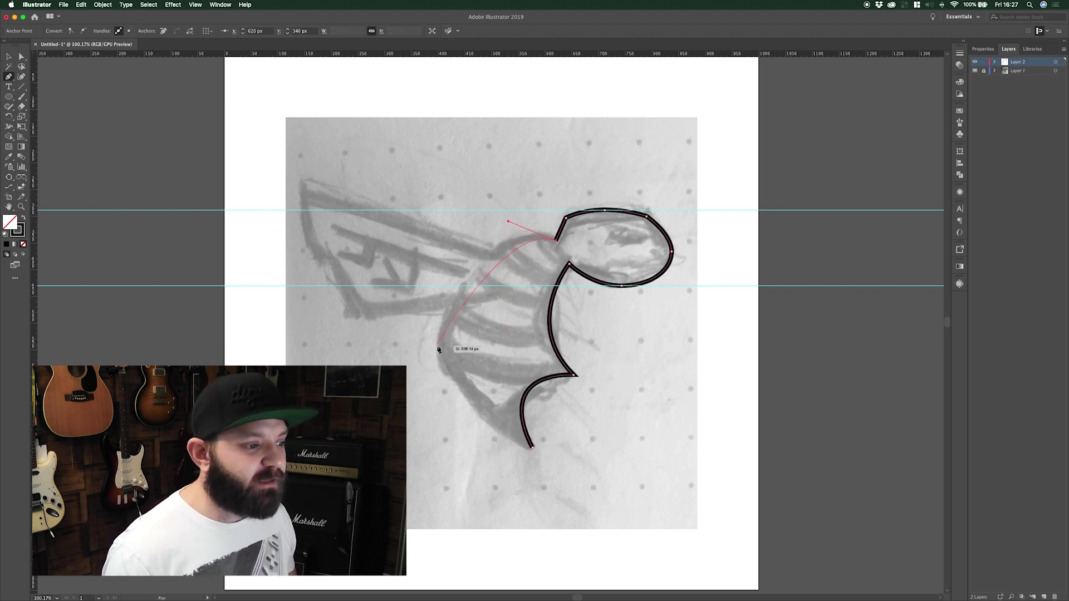
key(super)
drag(438, 347, 427, 406)
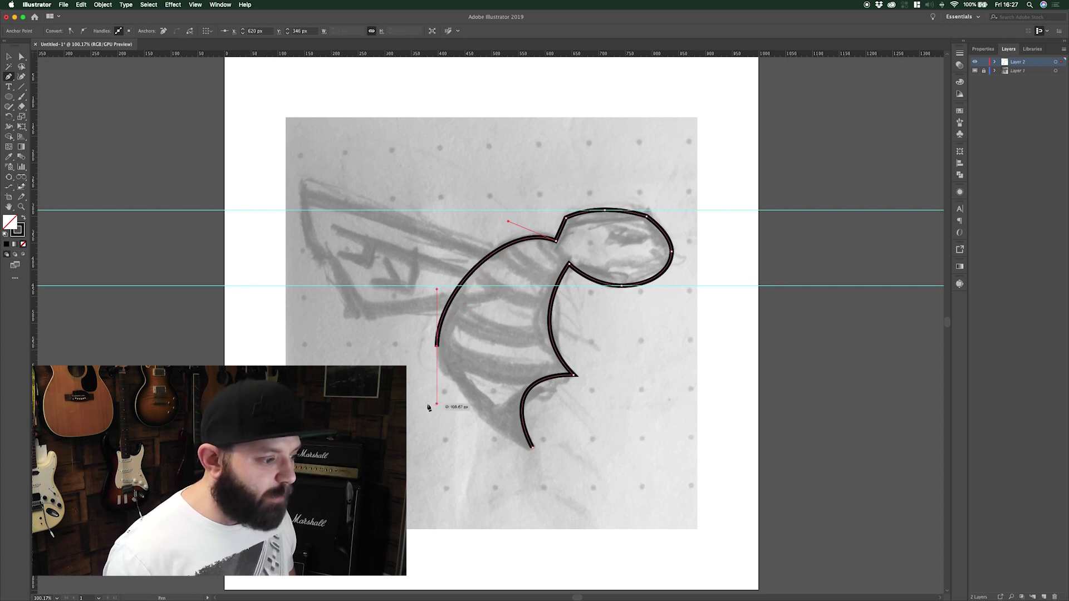
Step: Close the bee's body outline at the stinger tip and shift the abdomen's outermost anchor slightly up and inward
click(533, 449)
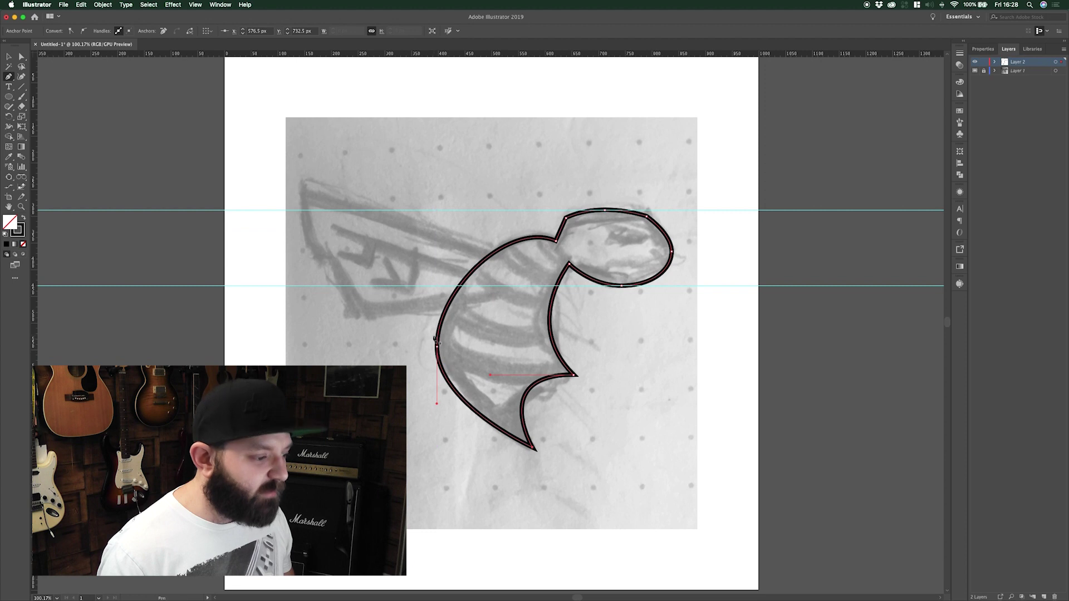
key(super)
drag(437, 349, 440, 339)
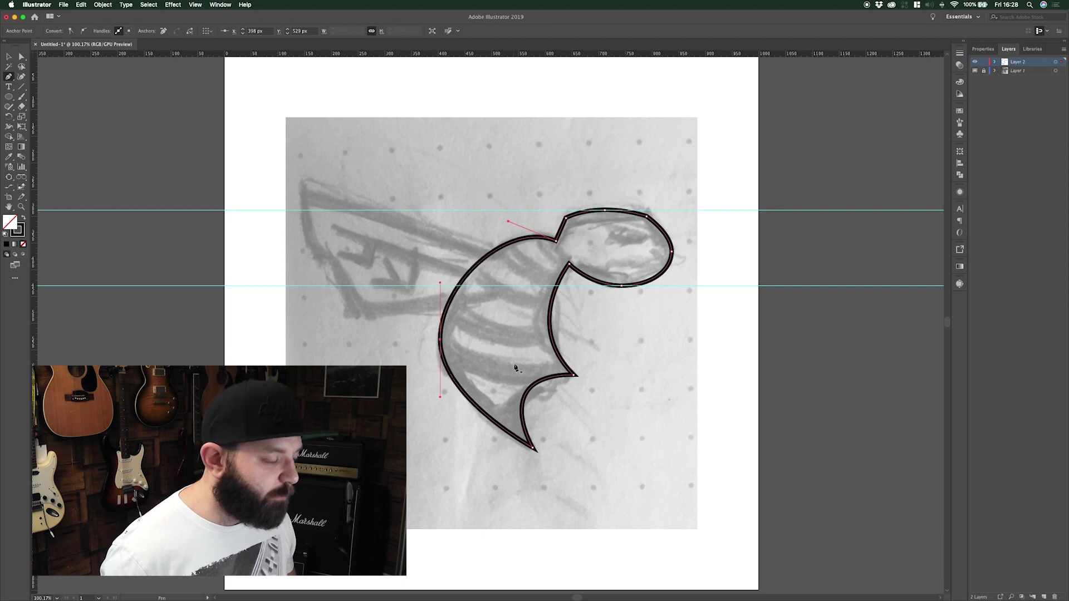
Step: Refine the back curve by lengthening the outermost anchor's vertical handles and lowering the back-of-neck handle, leaving the outline deselected
key(super)
drag(443, 285, 441, 275)
drag(509, 223, 496, 241)
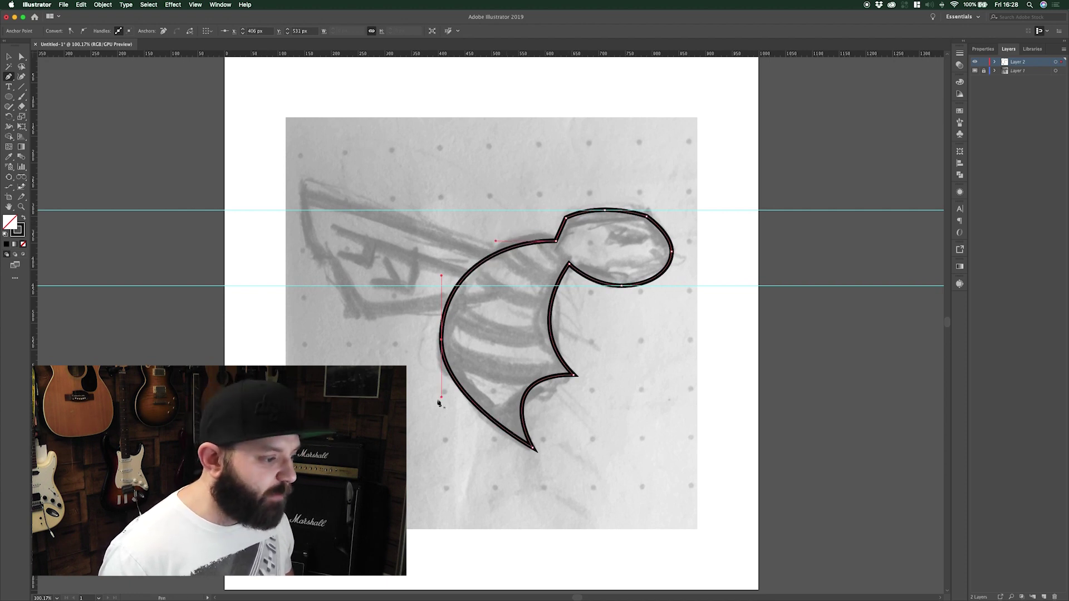
drag(442, 397, 441, 404)
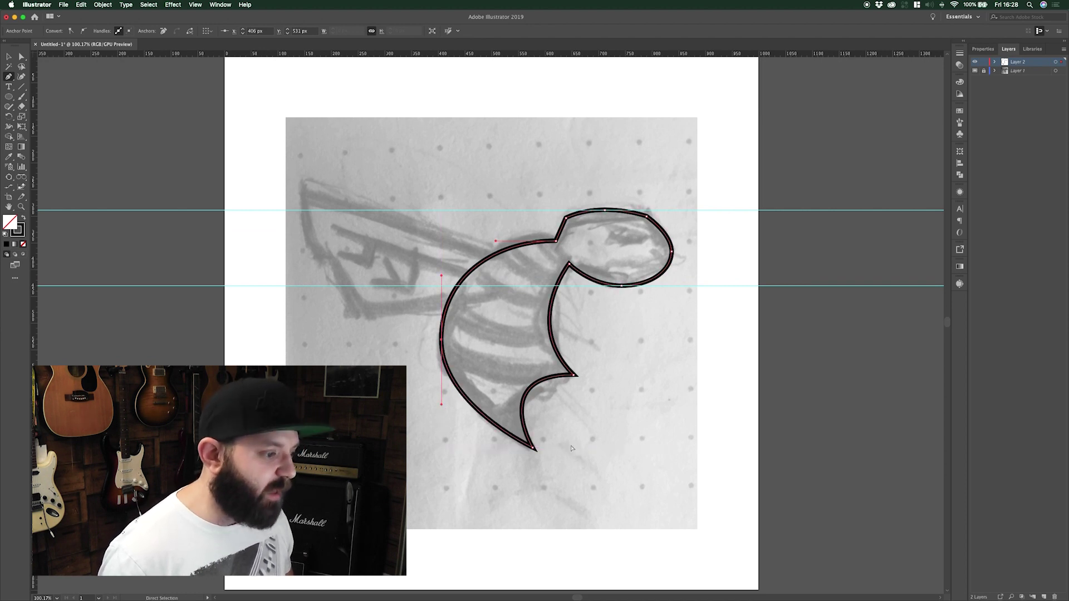
key(super+shift+a)
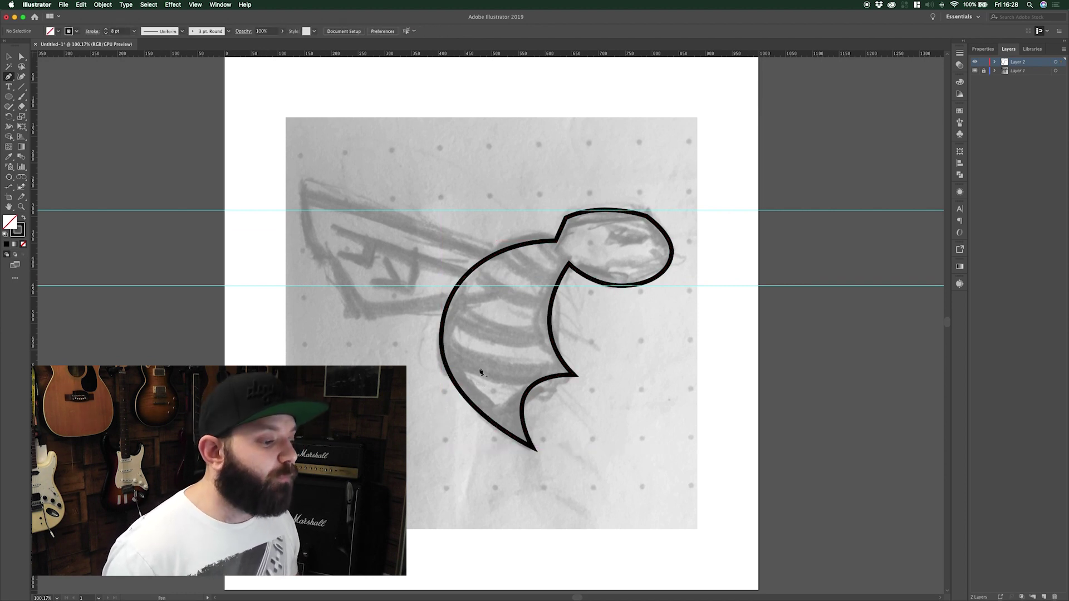
Step: Start the wing outline on the bee's back, tracing its straight upper edge to the tip and the curved upper part of its outer end
scroll(489, 321, up, 1)
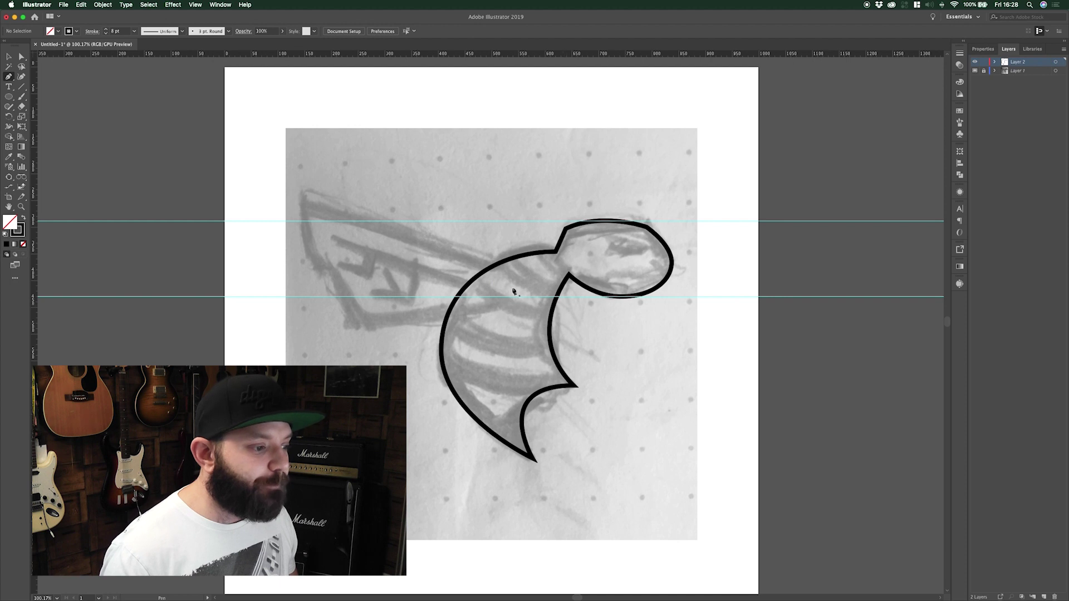
scroll(514, 291, up, 1)
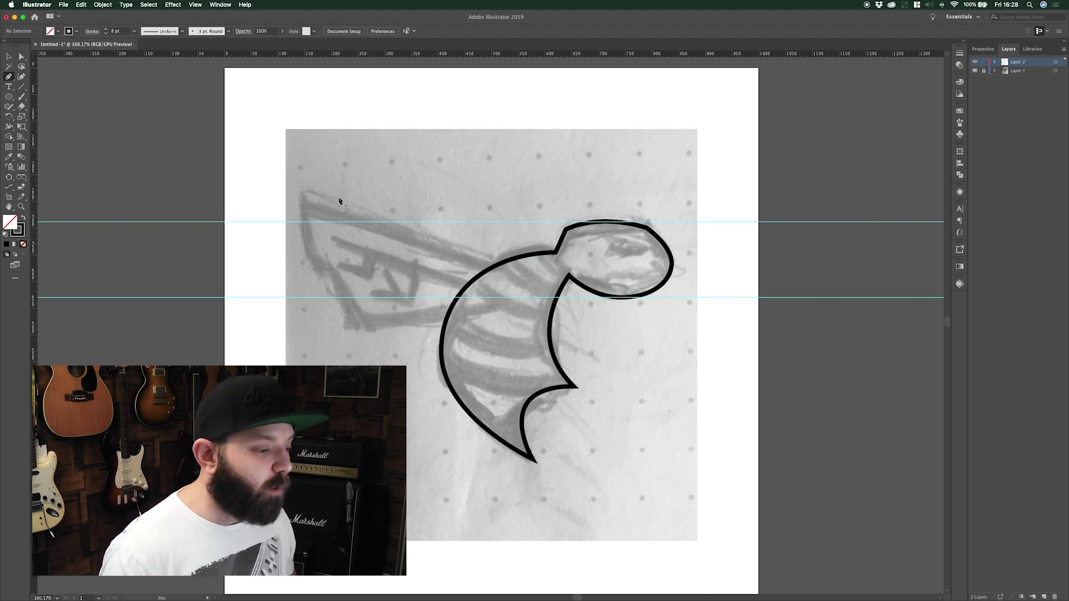
super+click(492, 271)
click(492, 269)
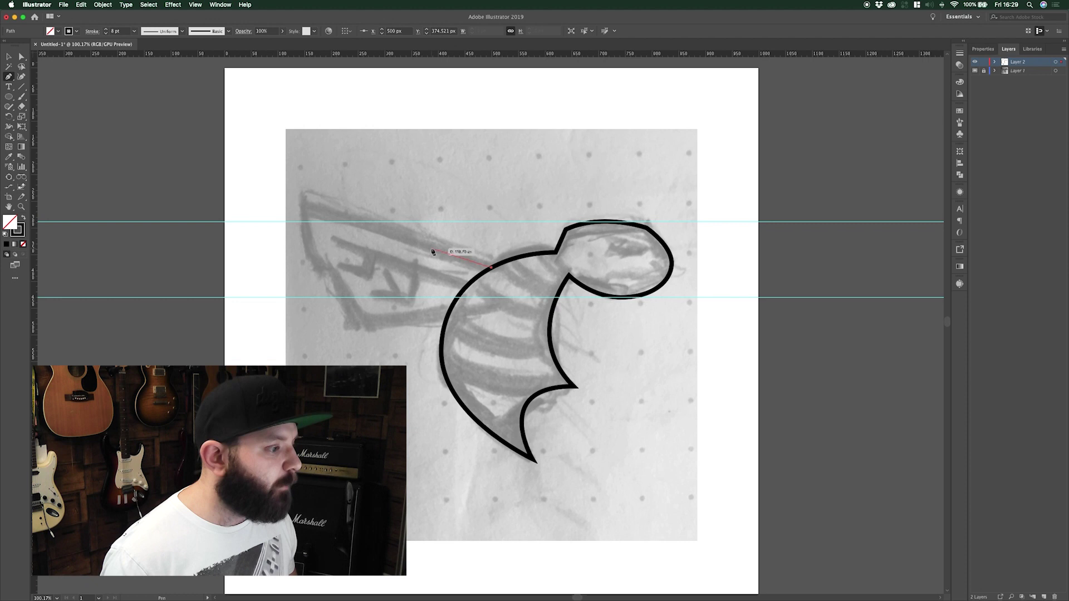
click(306, 210)
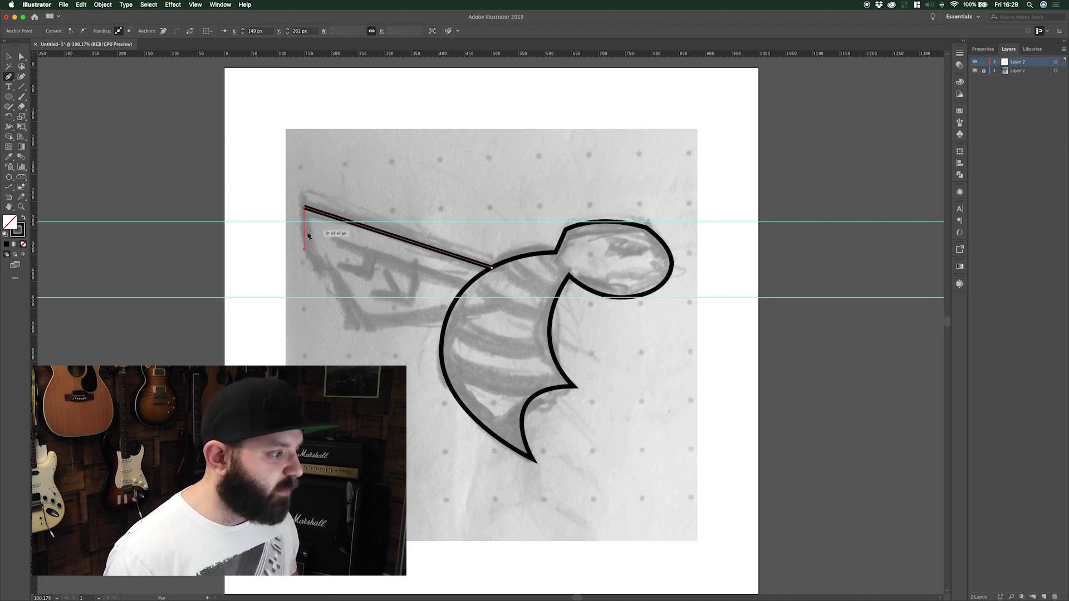
click(320, 272)
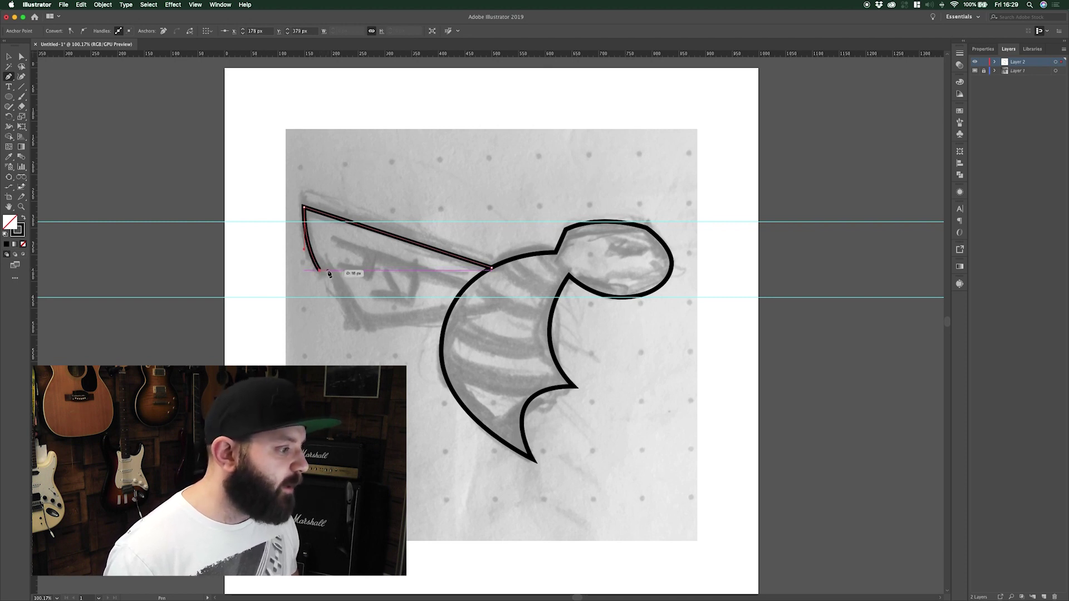
Step: Trace the wing's short horizontal notch, its curved lower outer end with a vertical handle, and the straight lower edge back to the body
click(329, 272)
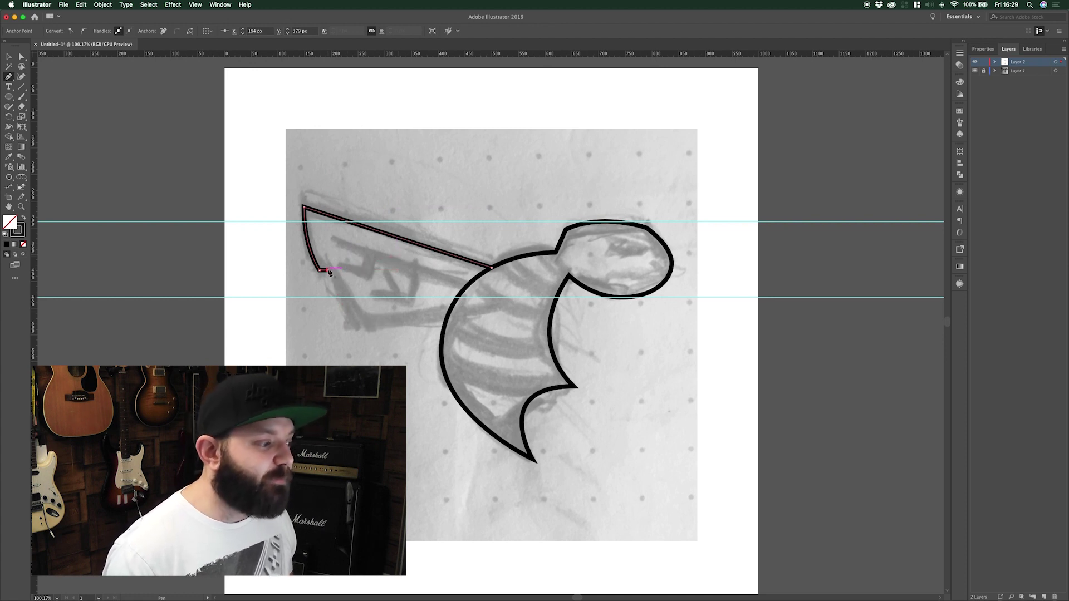
drag(328, 271, 328, 299)
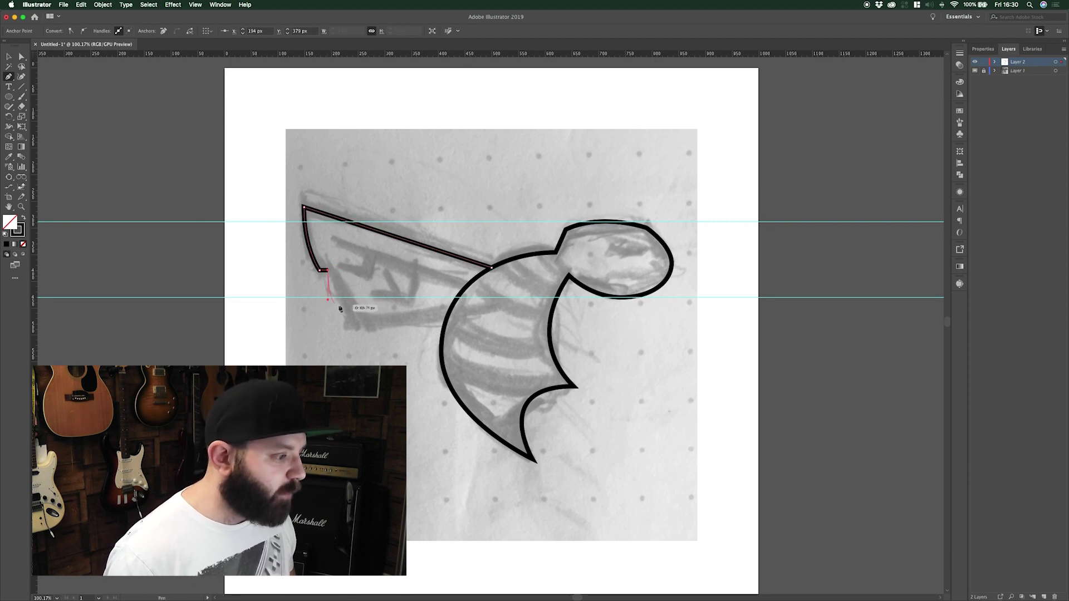
click(359, 329)
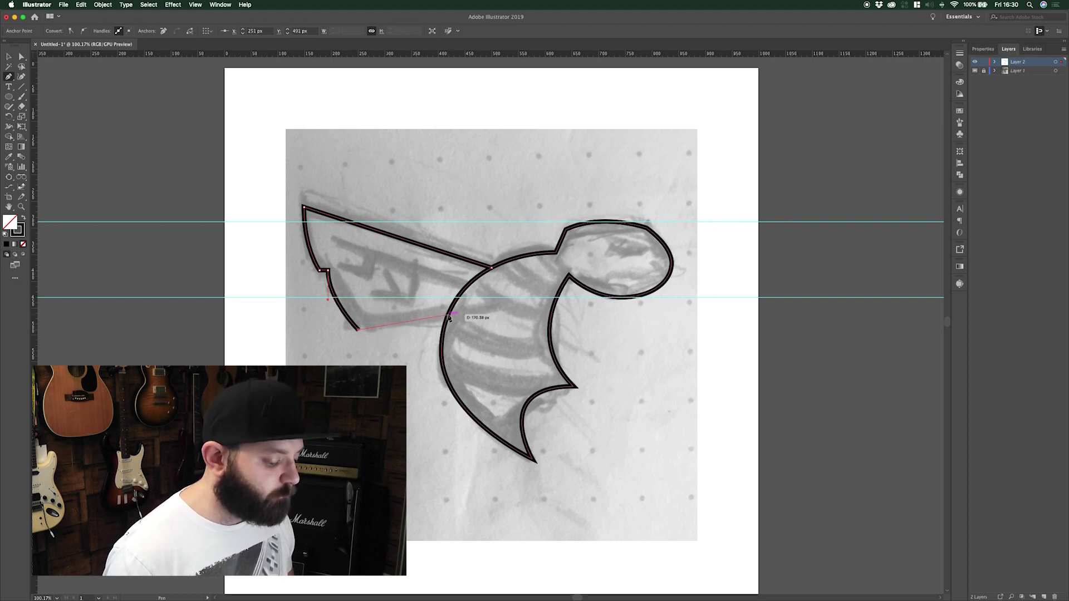
click(449, 316)
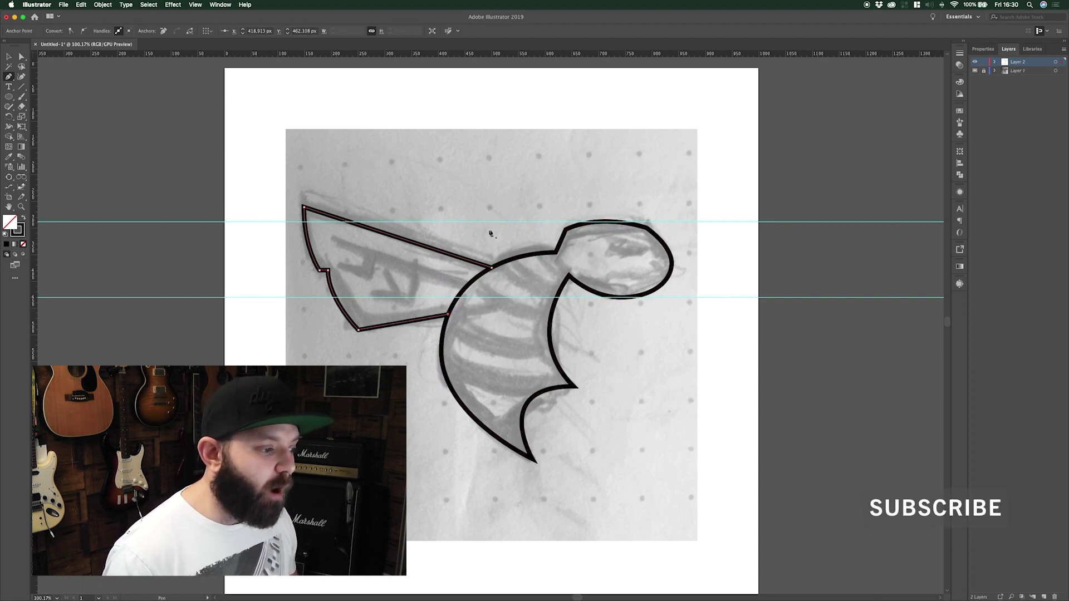
Step: Try bulging the curve below the wing's notch outward by adjusting the handles at both of its ends
click(331, 300)
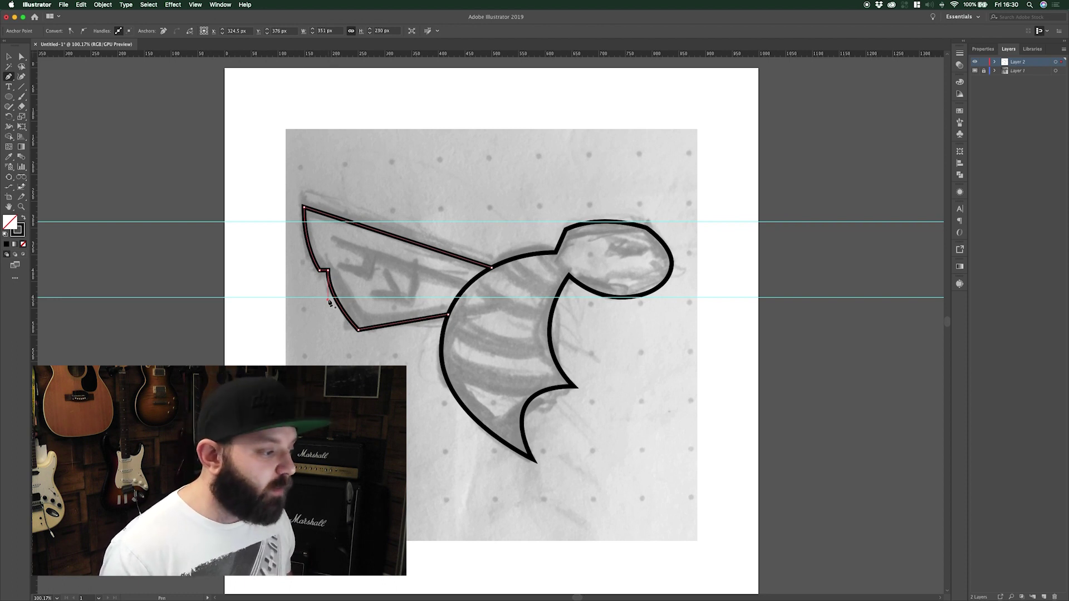
alt+click(348, 324)
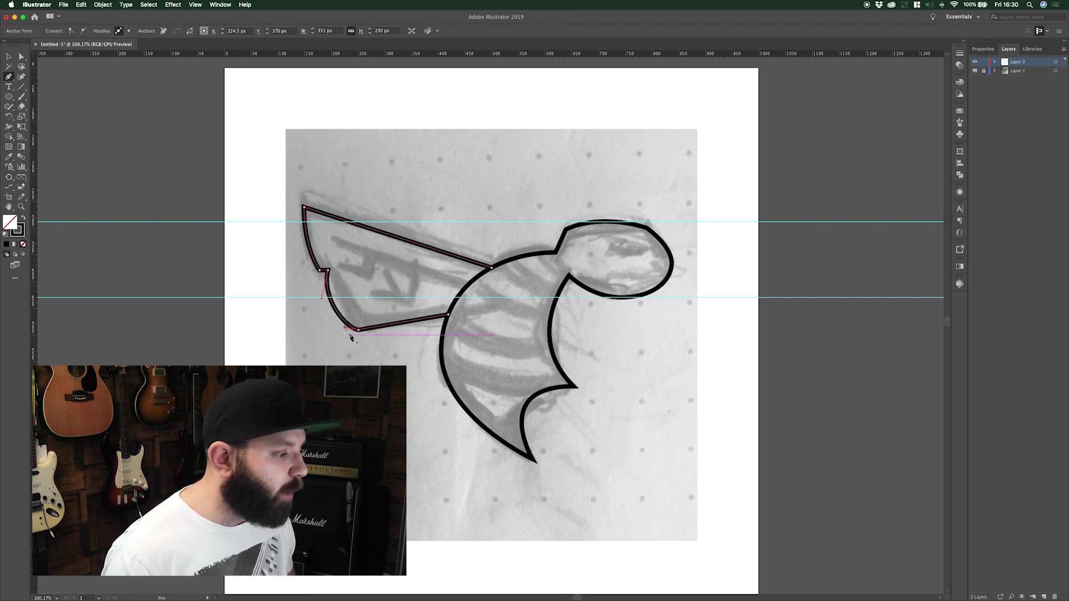
super+click(349, 332)
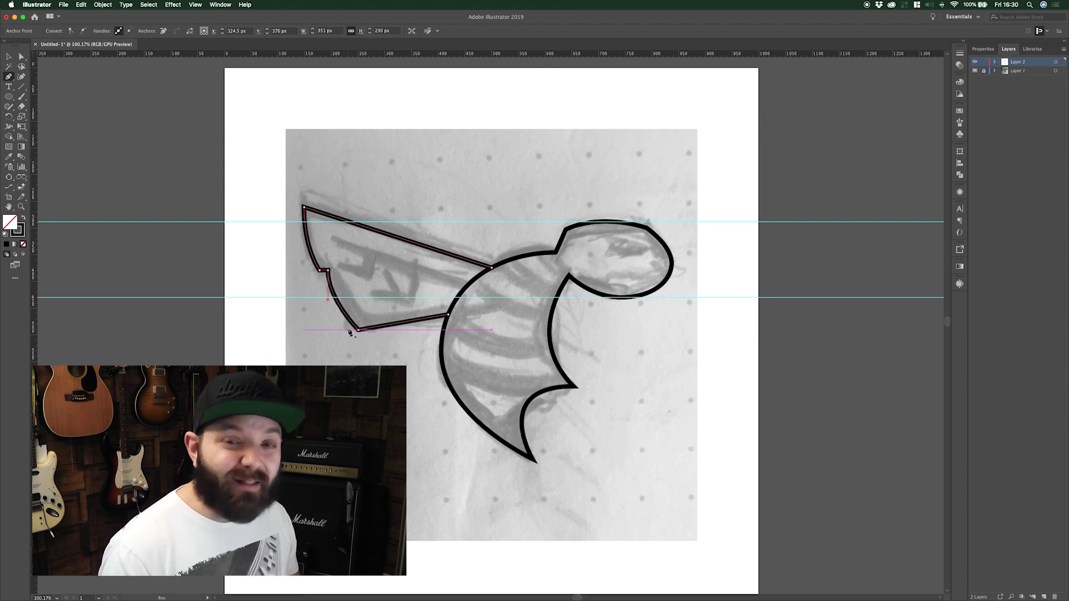
key(super)
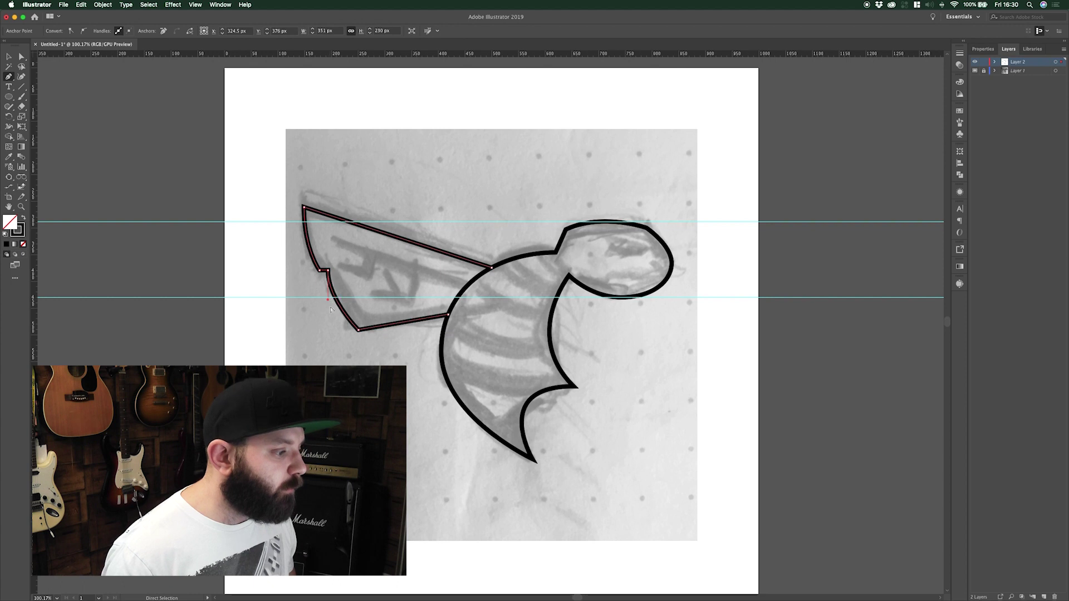
Step: Flatten the wing's lower outer curve by moving the notch anchor's handle slightly inward, and deselect the wing outline
super+click(331, 303)
super+click(333, 303)
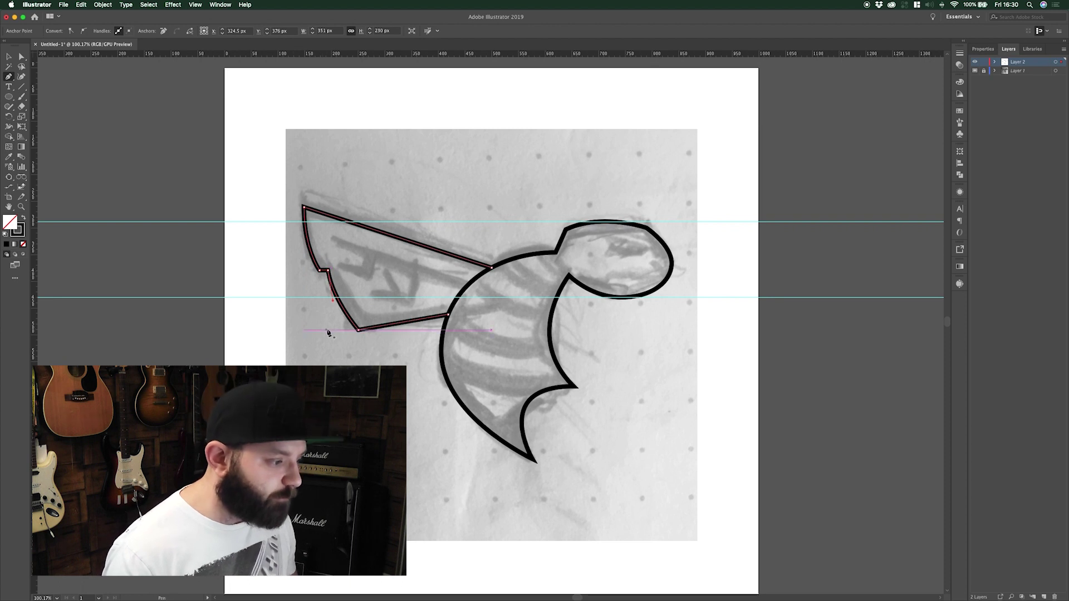
super+click(379, 356)
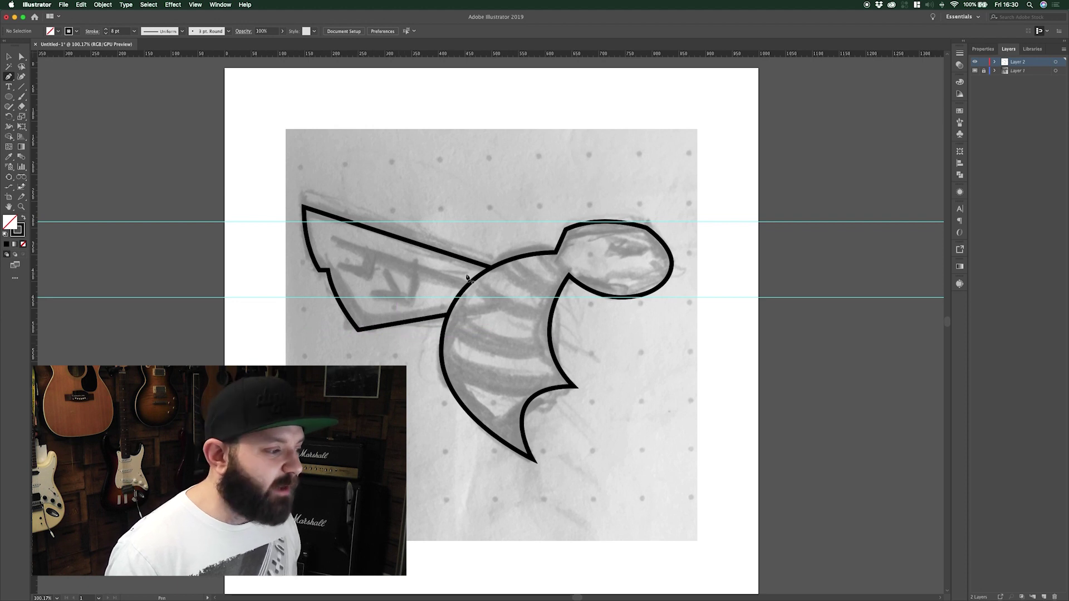
Step: Trace the wing's long straight central vein from the bee's back toward the wing's outer end
scroll(446, 279, right, 1)
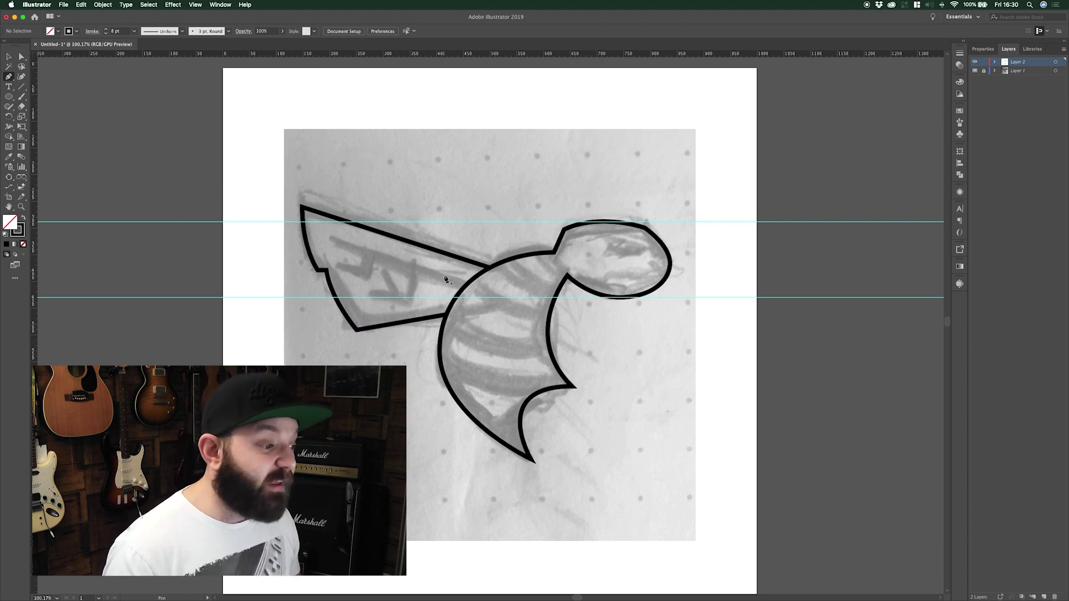
scroll(446, 279, up, 1)
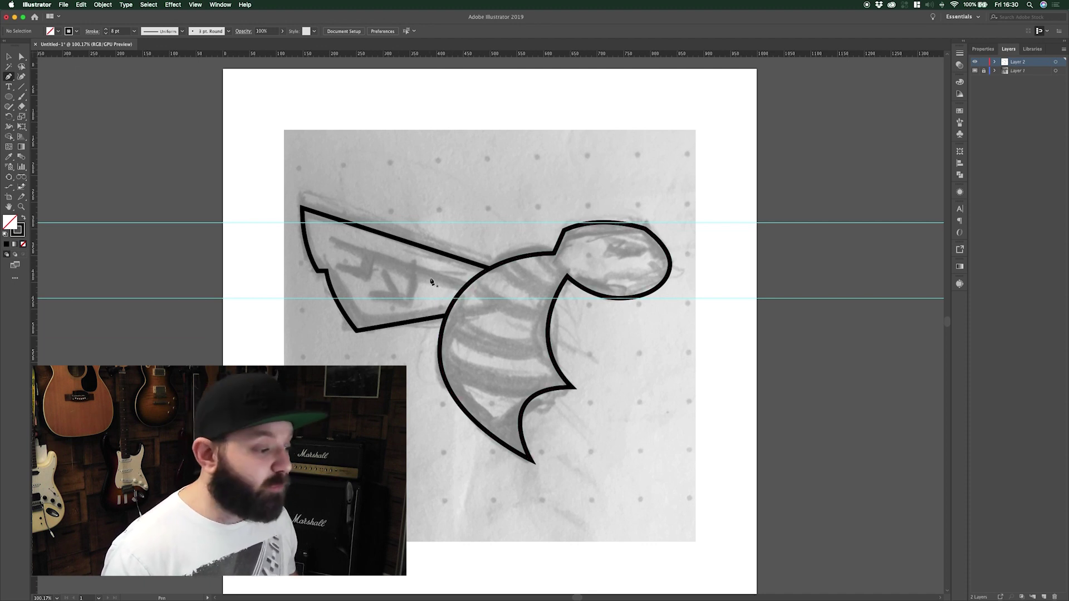
click(463, 289)
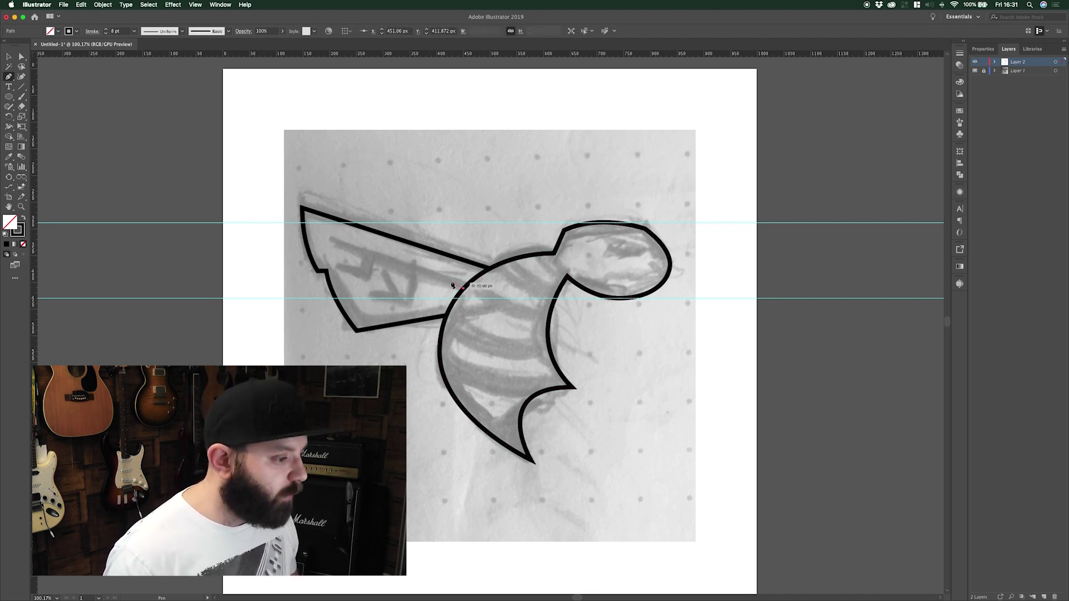
click(324, 238)
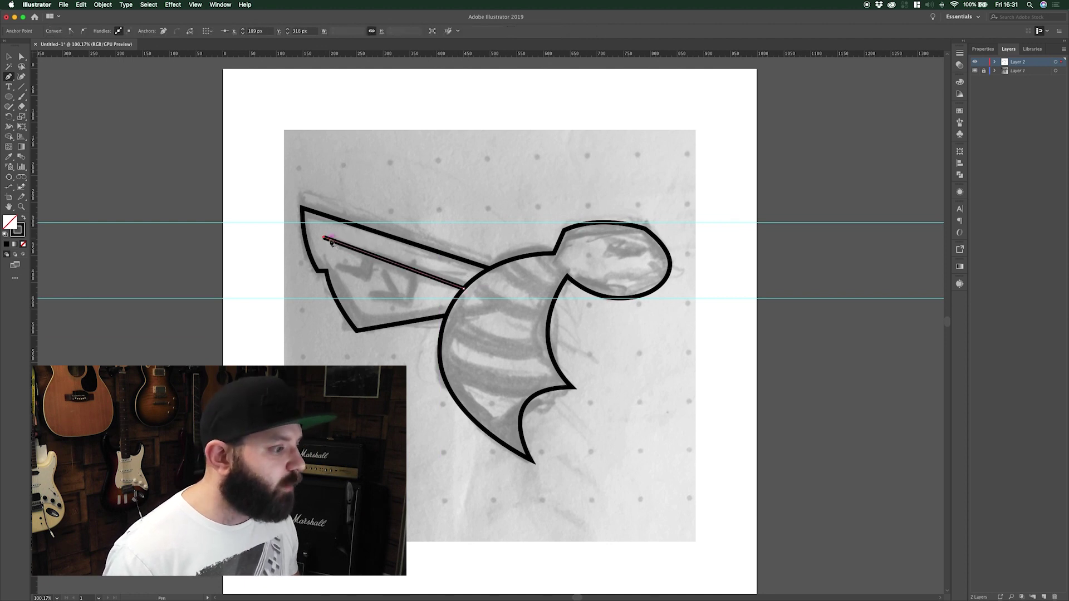
click(373, 256)
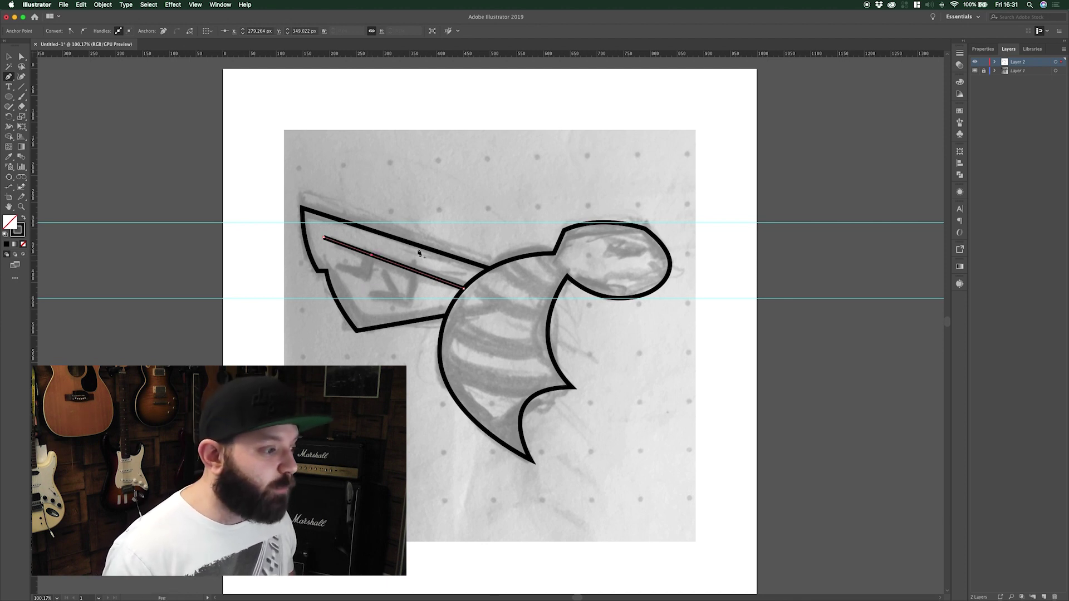
super+click(373, 260)
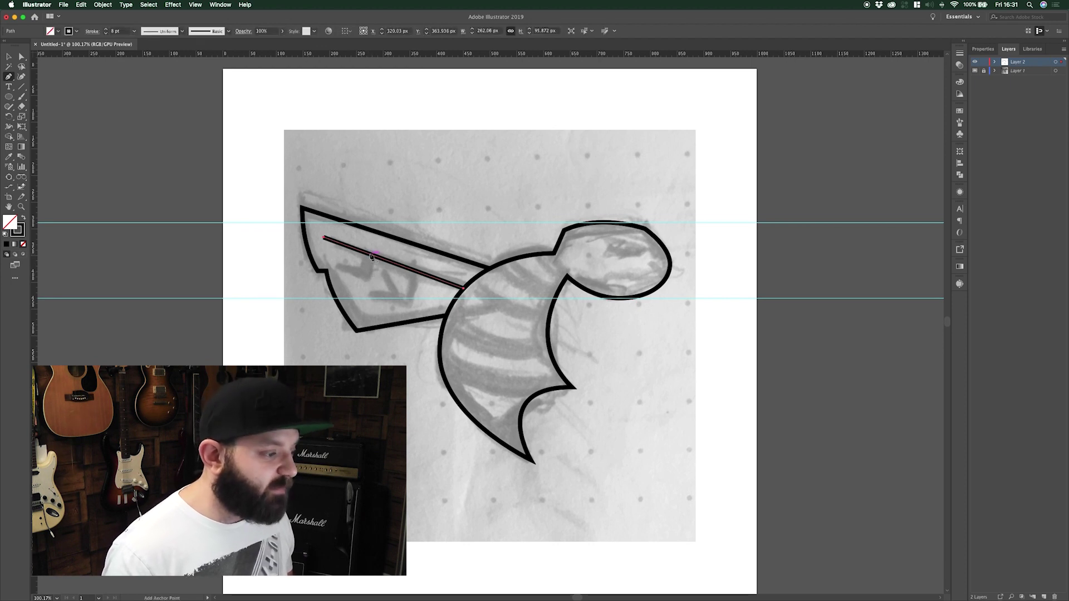
Step: Trace the two angular hooked vein marks branching down from the central vein as separate open paths
drag(372, 256, 340, 265)
click(367, 273)
click(414, 281)
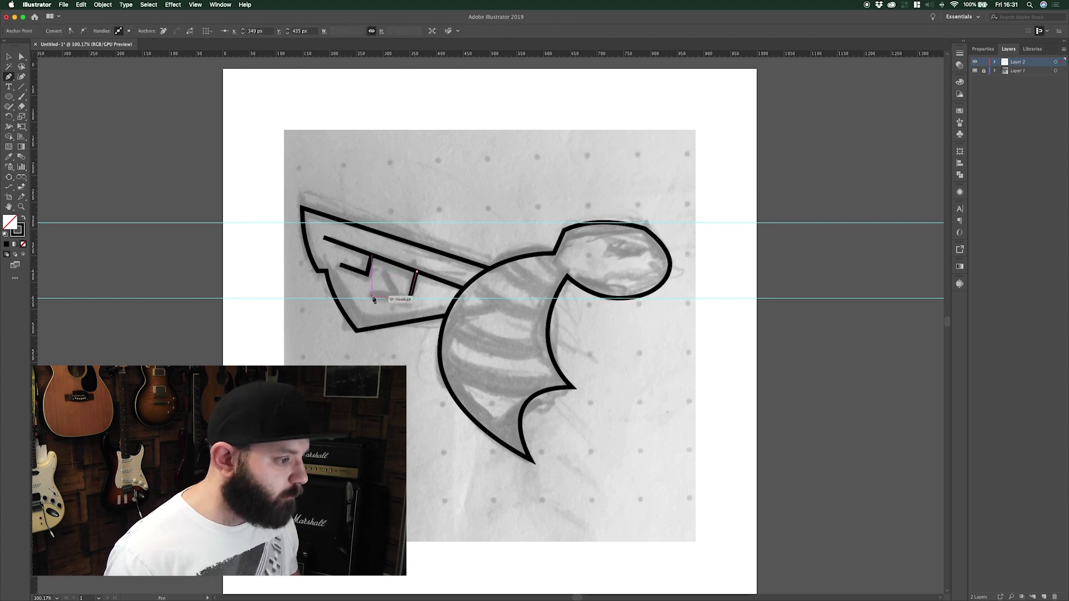
click(411, 300)
click(372, 295)
click(386, 278)
key(super+shift+a)
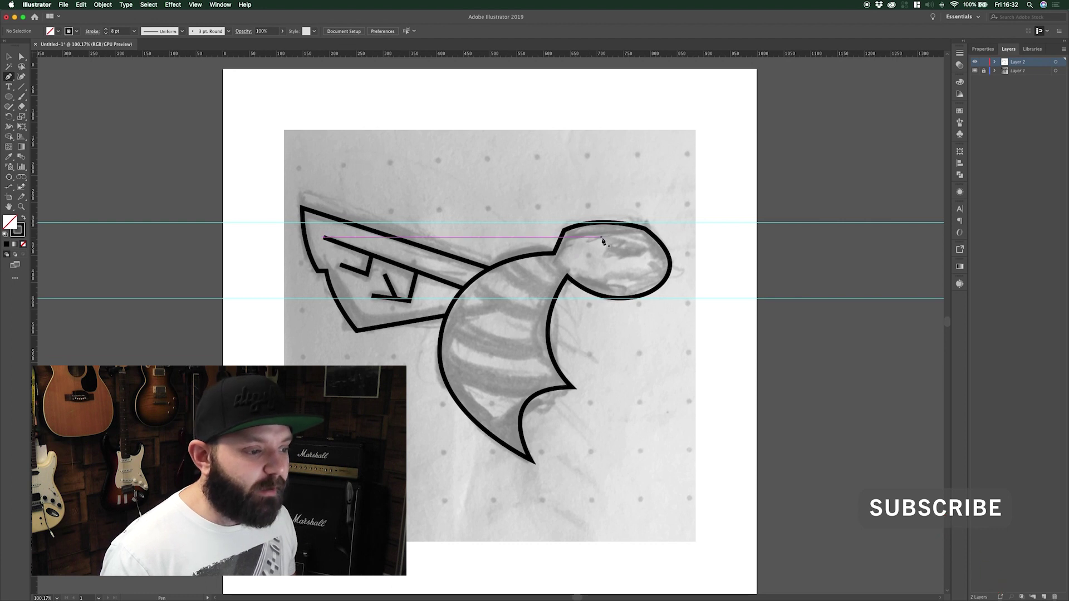
Step: Trace the bee's eye with a curved upper lid line and a rounded underside that returns up to the lid
drag(602, 238, 624, 240)
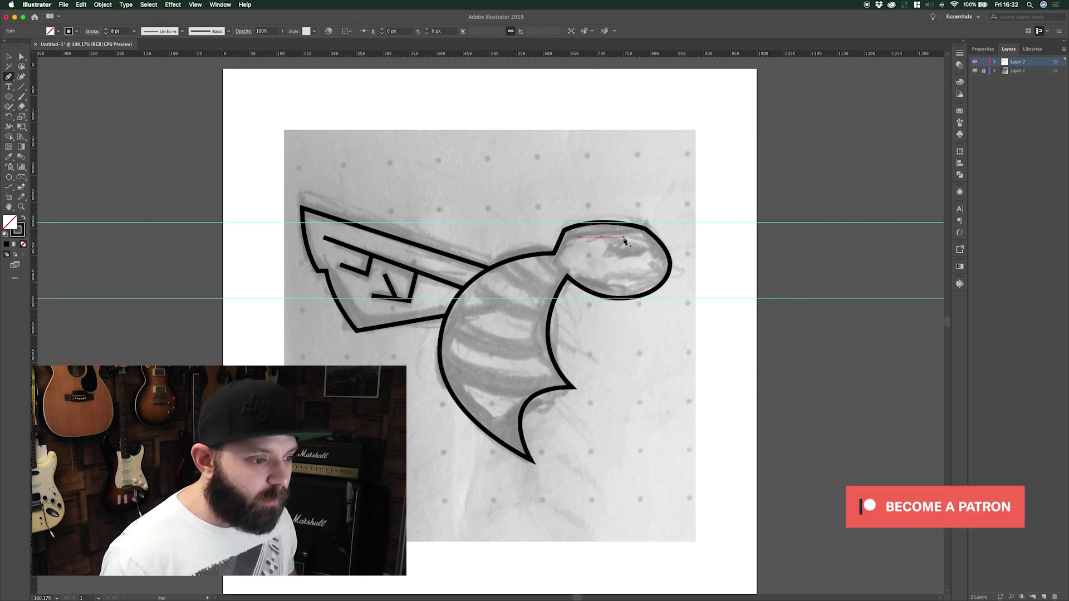
click(650, 252)
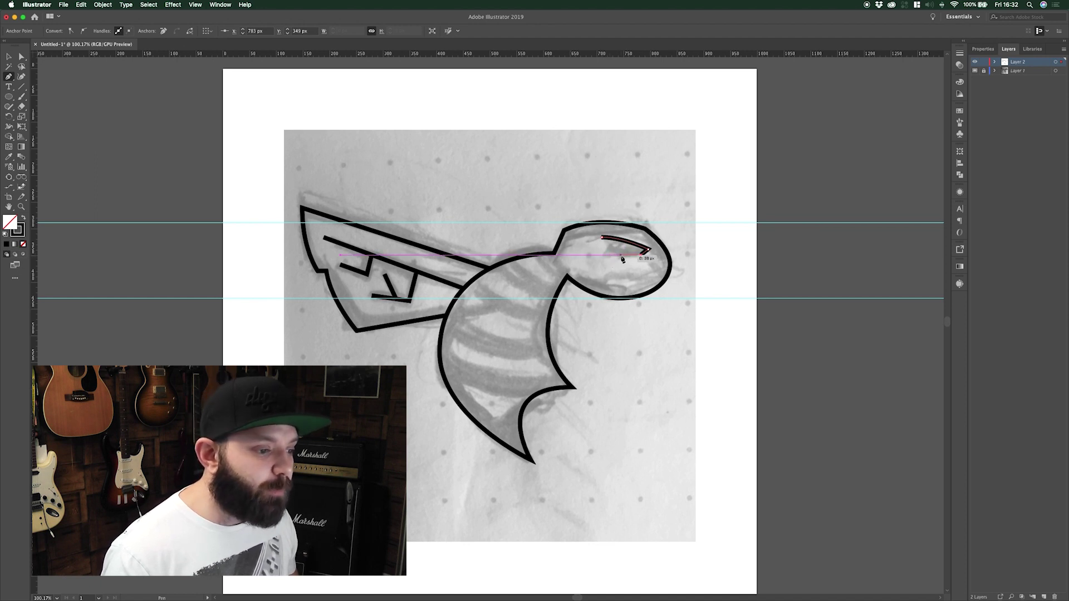
click(619, 259)
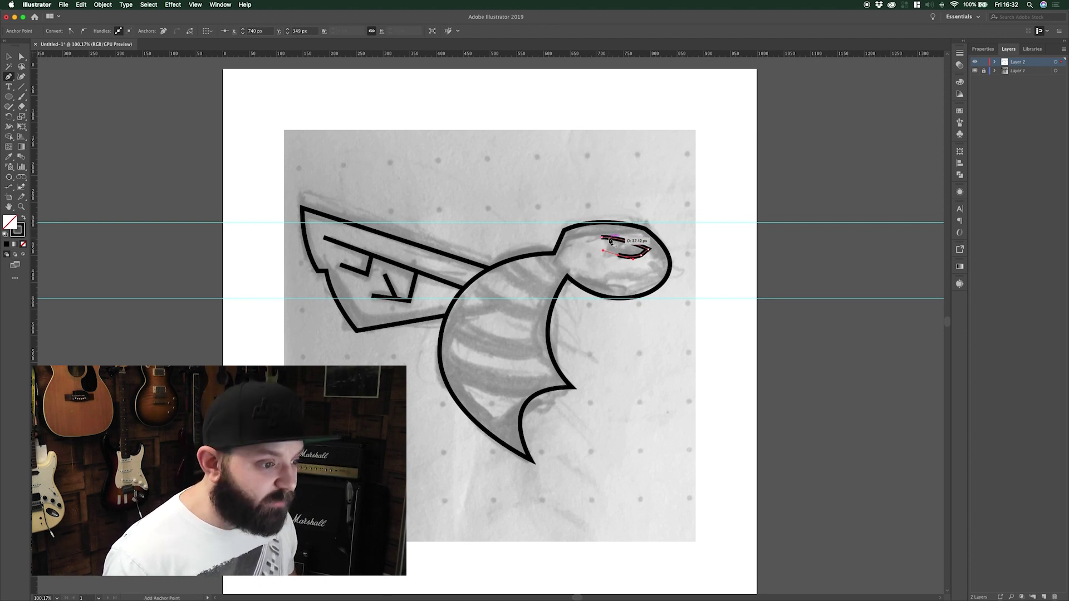
click(607, 238)
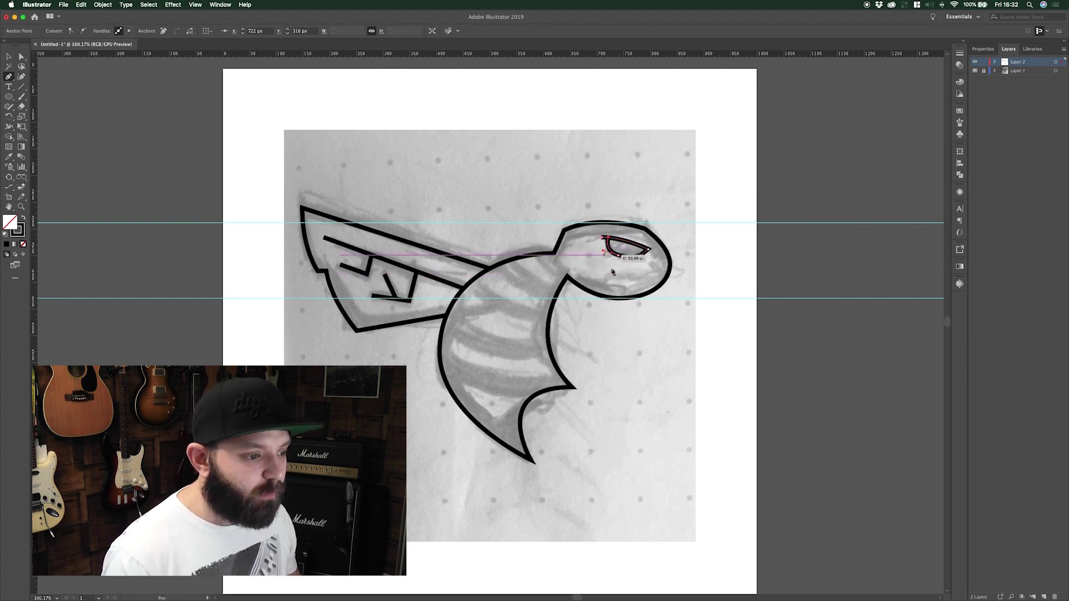
Step: Extend the upper lid line by moving its rear anchor slightly toward the back of the head, and deselect the eye
key(super)
drag(602, 238, 596, 240)
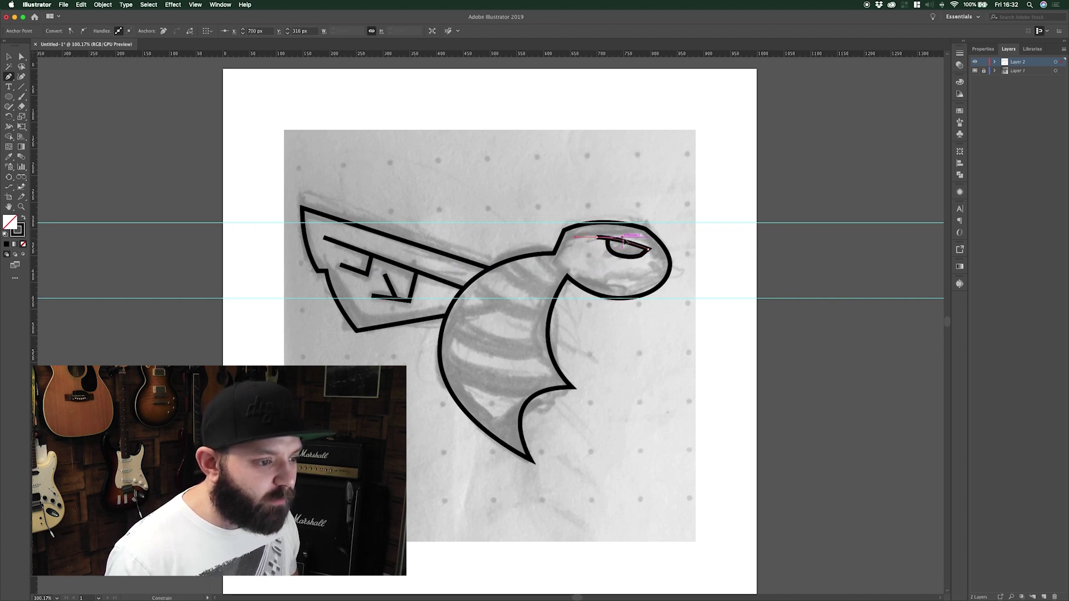
super+click(602, 265)
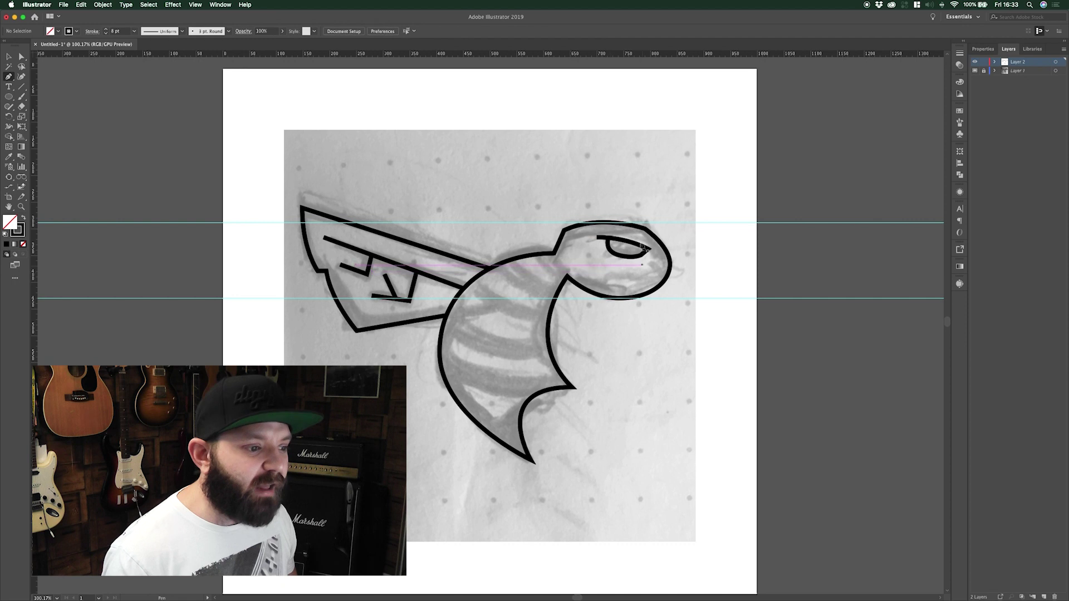
super+click(614, 259)
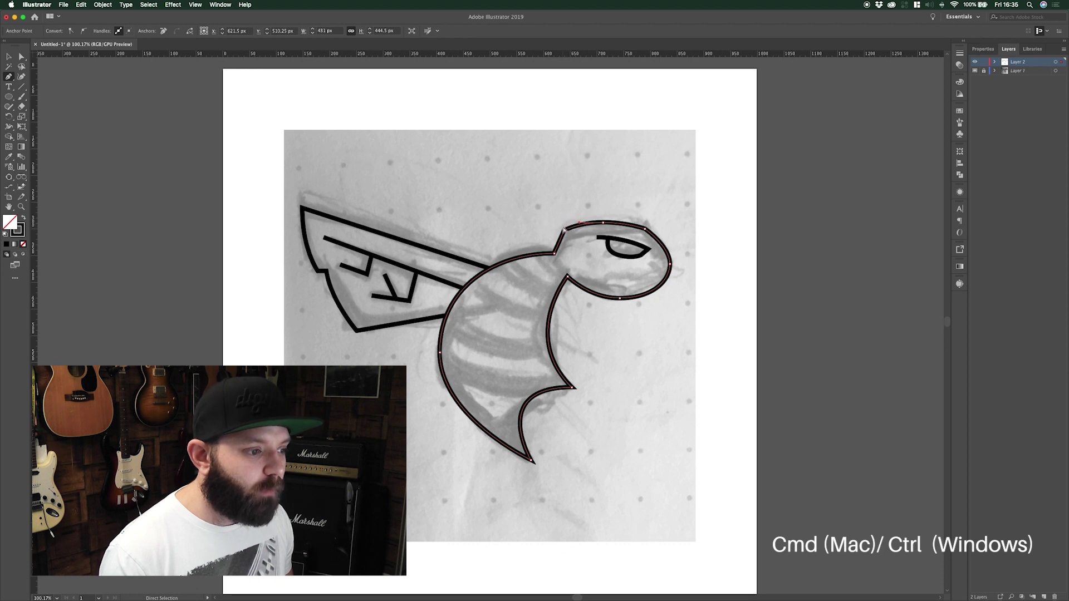
Step: Try pulling the rear handle of the anchor on top of the head upward, and undo the change
super+click(565, 229)
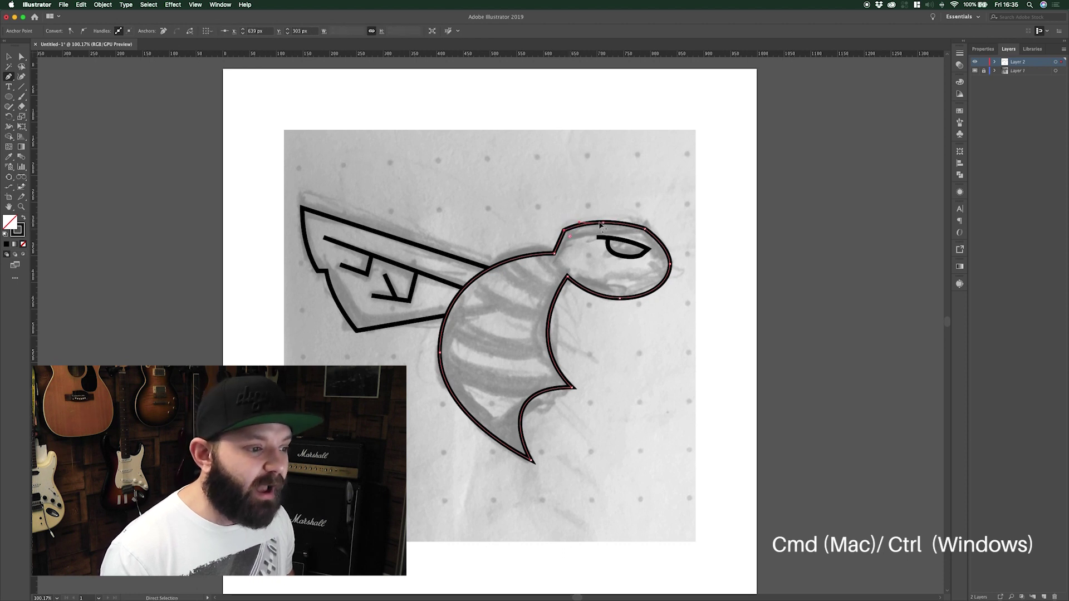
super+click(603, 223)
mouse_move(579, 224)
mouse_down()
mouse_move(591, 194)
mouse_move(608, 207)
mouse_move(589, 204)
mouse_up()
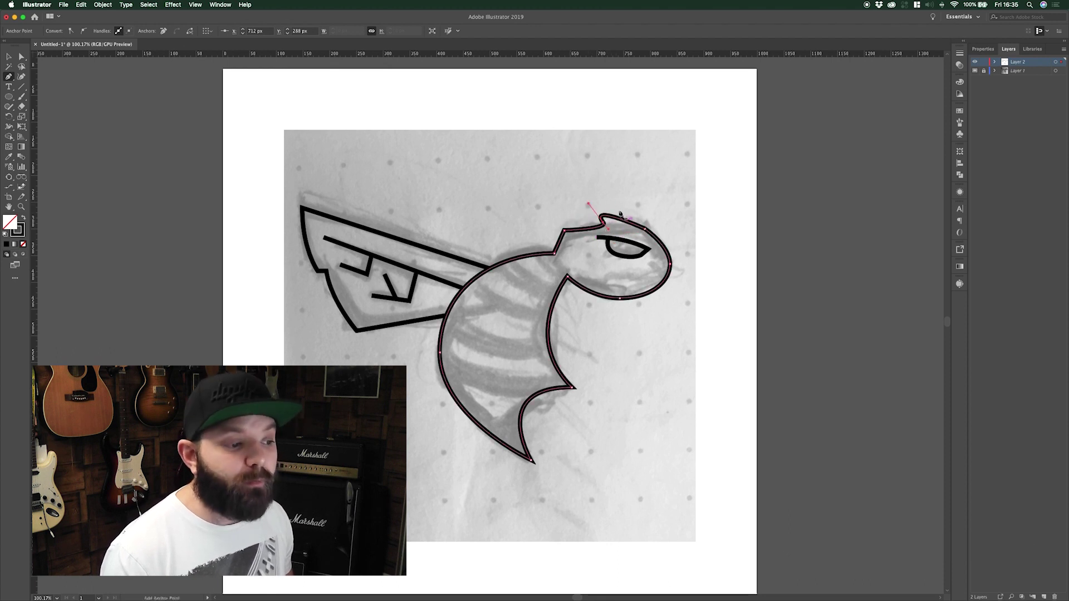
key(super+z)
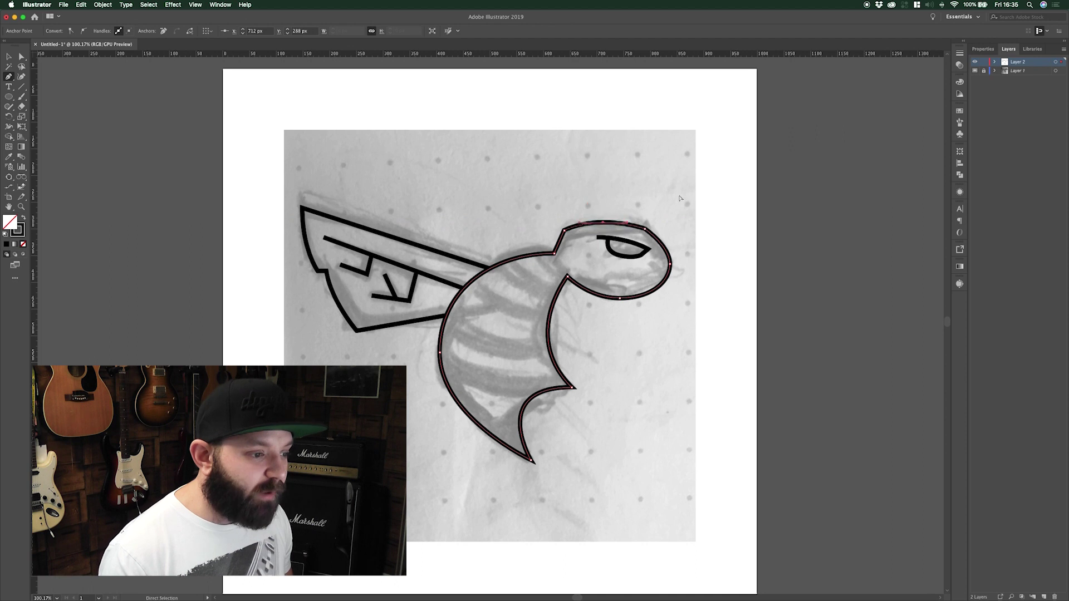
Step: Pull the top head anchor's rear handle upward independently to form a spike, and display the handles of the sharp lower belly corner
alt+click(581, 223)
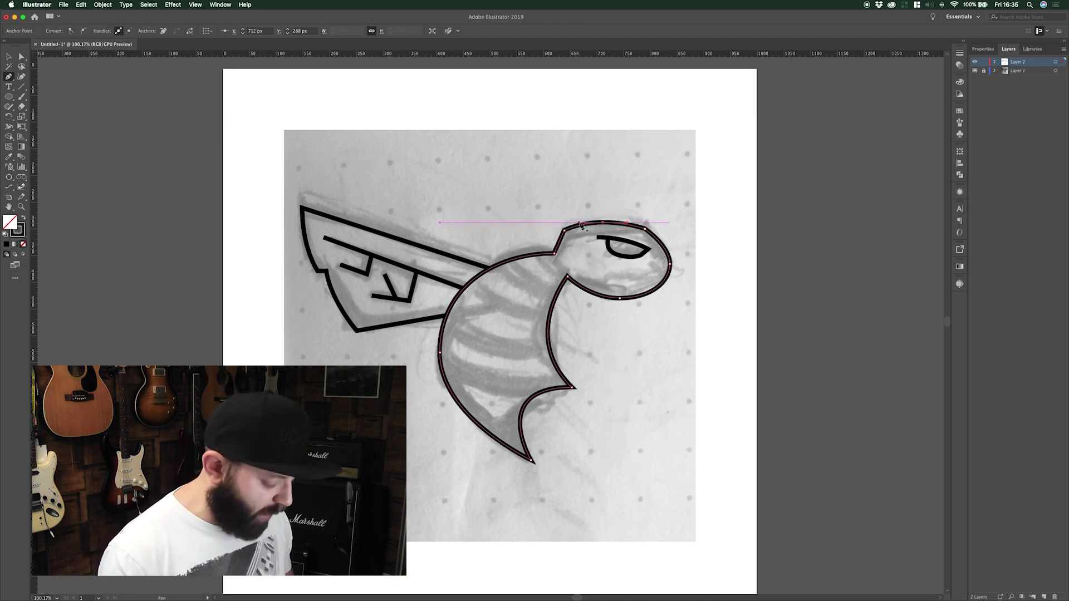
alt+click(581, 223)
drag(581, 223, 633, 160)
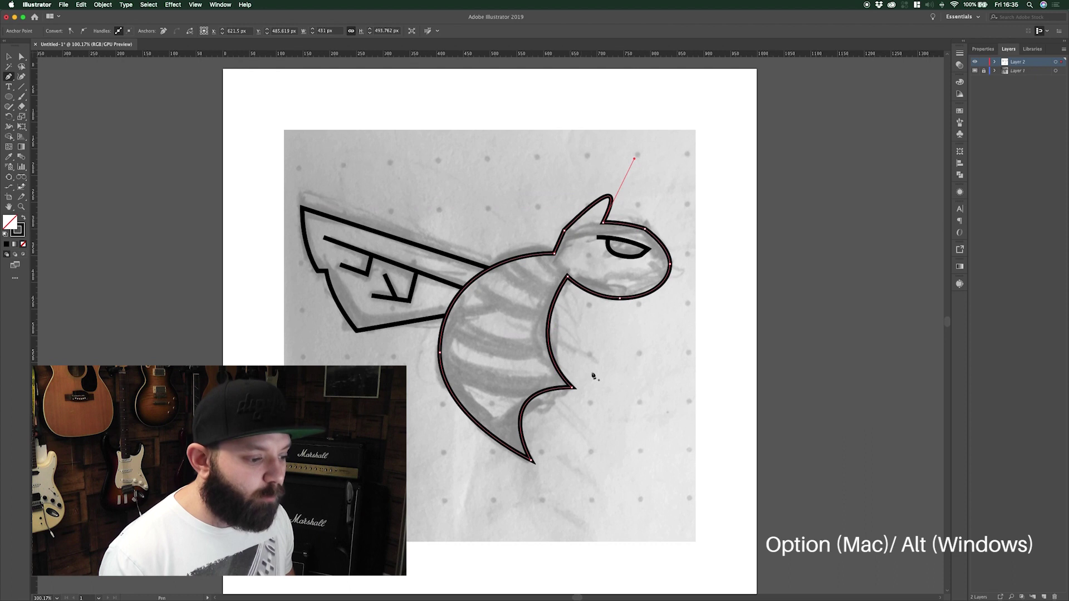
click(573, 387)
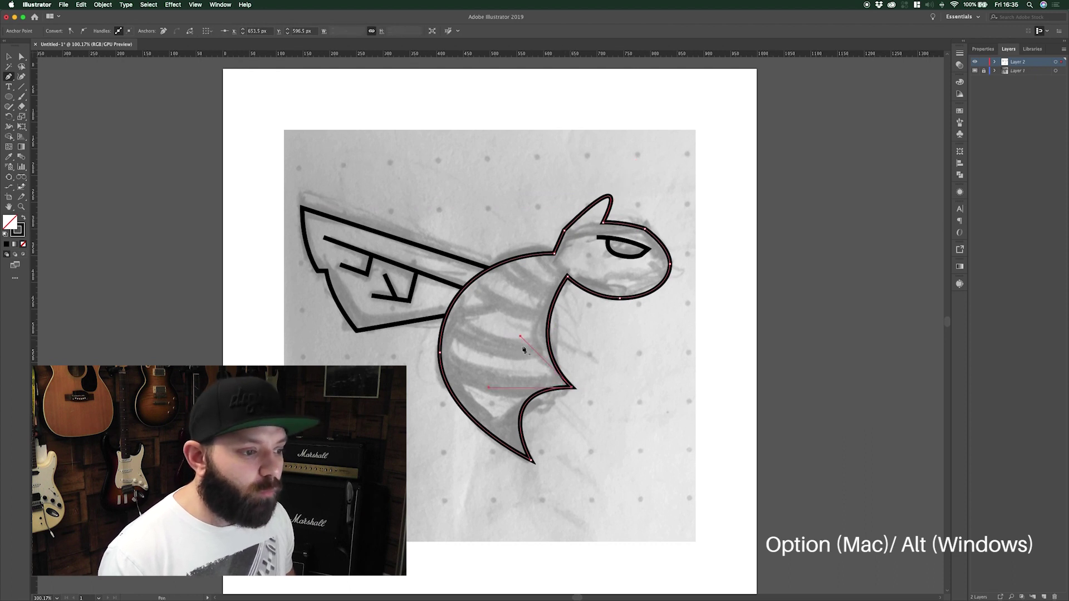
alt+click(601, 237)
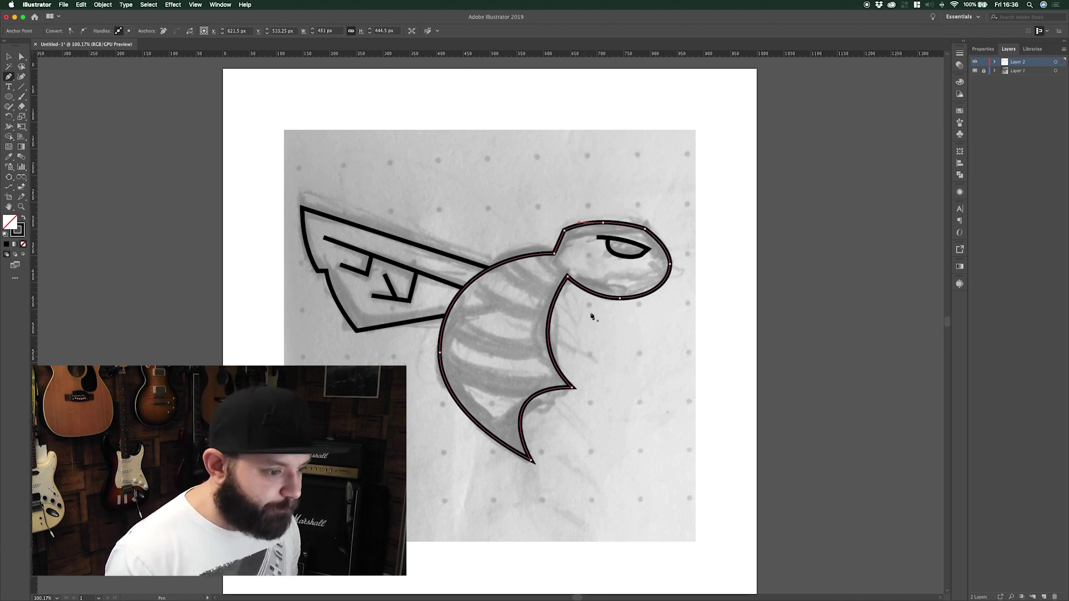
Step: Fine-tune the wing outline's lower end anchor so it meets the line of the bee's back cleanly
super+click(440, 352)
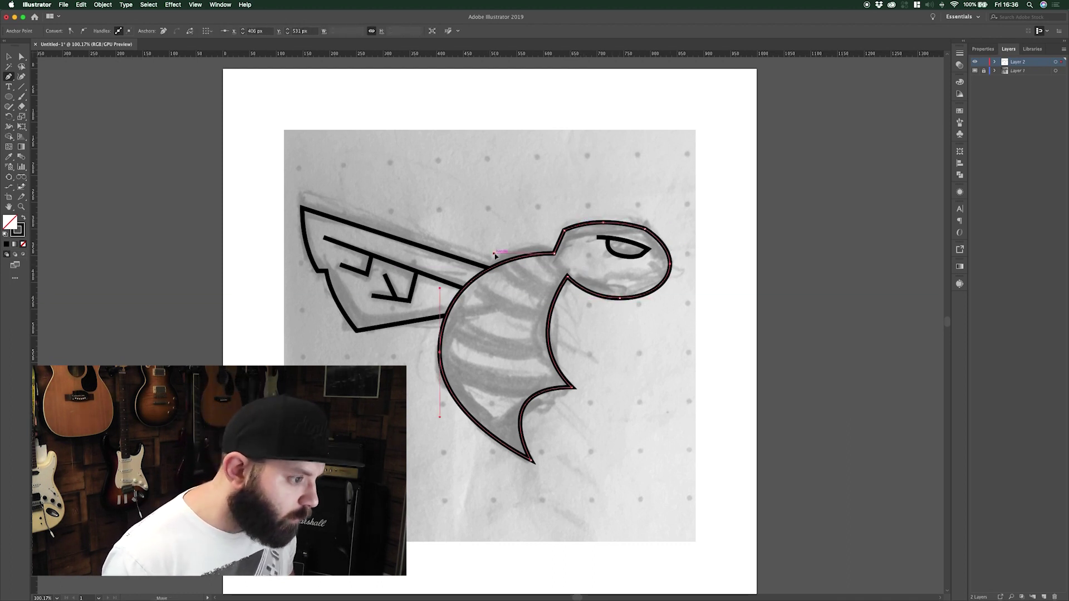
super+click(620, 406)
key(a)
click(446, 316)
key(super+equal)
key(super+equal)
key(super+equal)
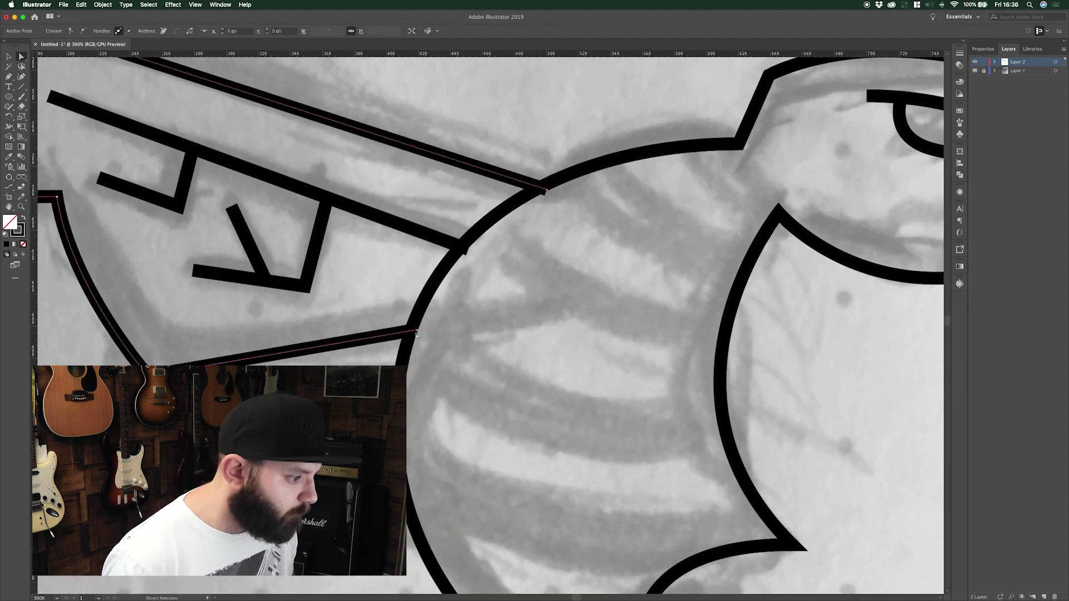
Step: Reshape the eye's underside into a flatter line with an angular front corner below the upper lid
key(super+0)
key(v)
click(740, 251)
key(super+equal)
key(super+equal)
key(super+equal)
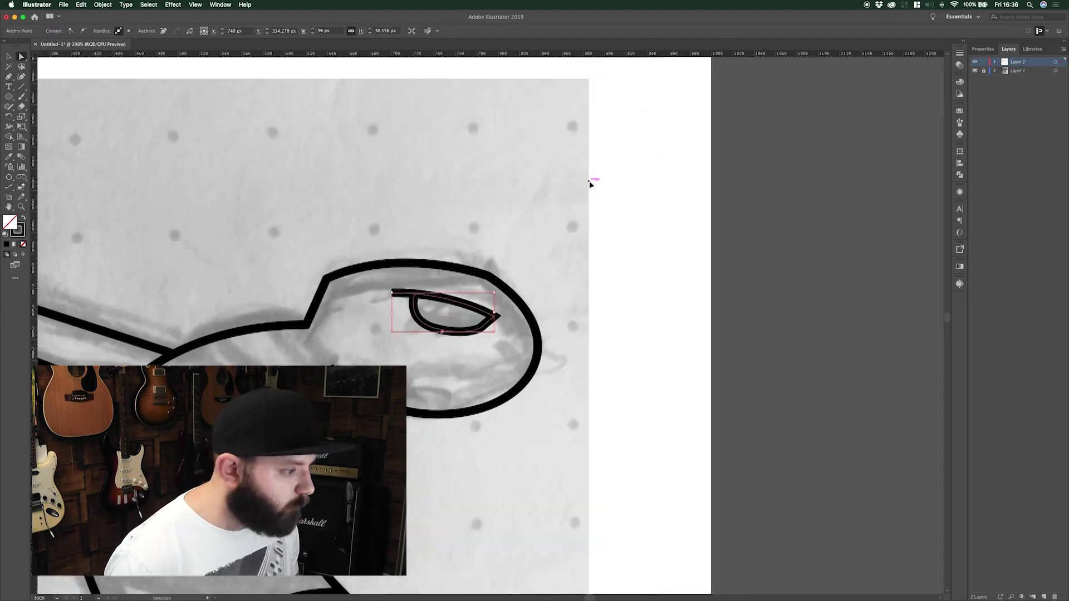
key(super+equal)
key(super+equal)
key(super+equal)
click(418, 386)
key(a)
key(super+minus)
key(super+minus)
Step: Refine the body outline around the head, shifting the neck corner anchor slightly toward the face
click(569, 354)
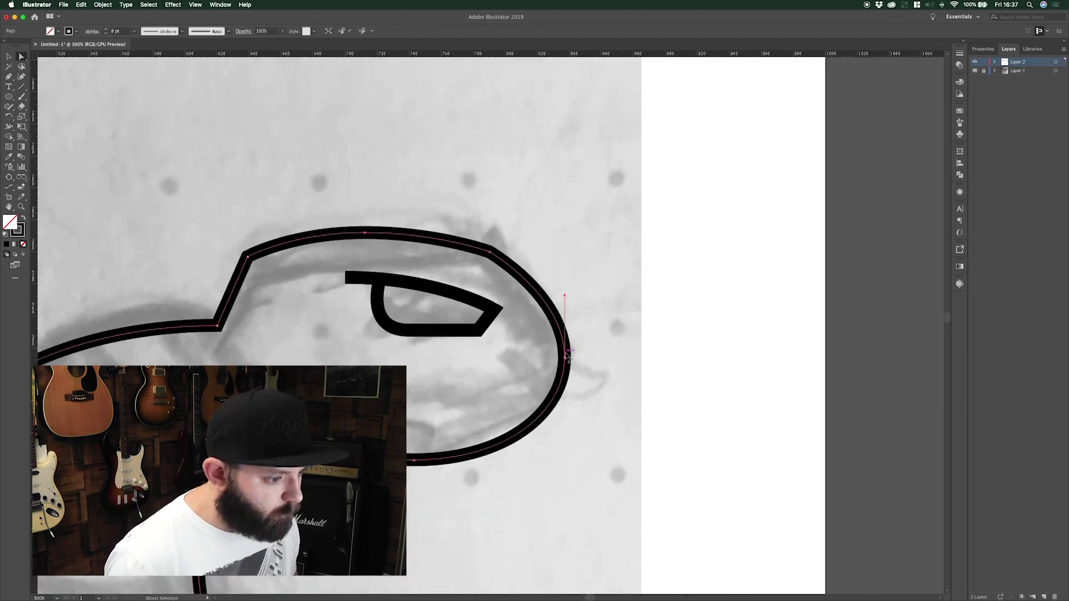
key(super+minus)
key(super+minus)
key(super+minus)
key(super+equal)
key(super+equal)
key(super+equal)
click(443, 234)
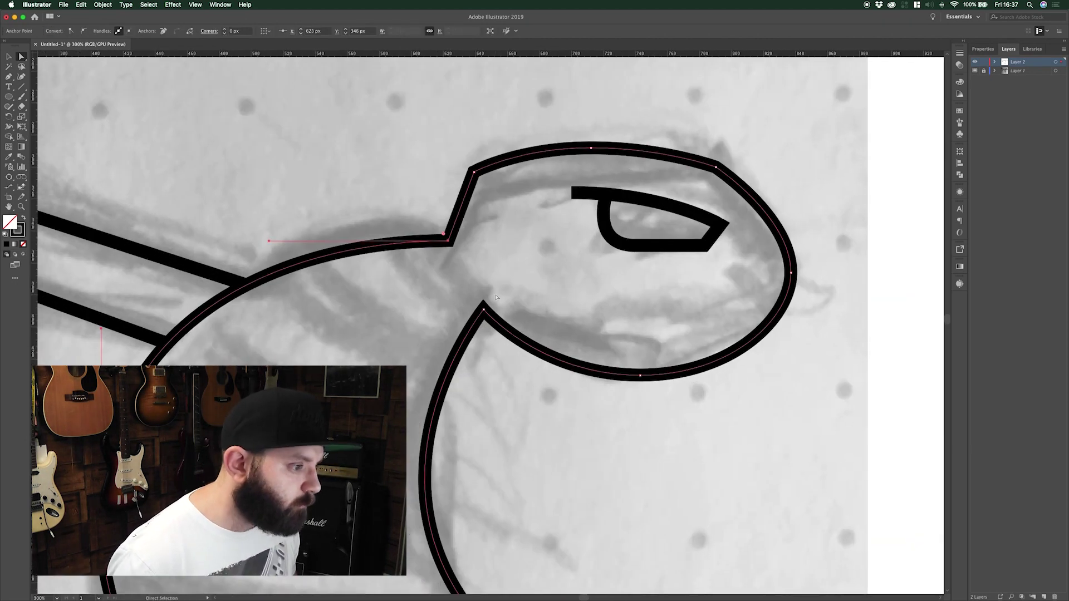
Step: Select all the traced paths and set their stroke weight to 15 pt
key(super+minus)
key(super+minus)
key(super+minus)
key(super+a)
key(super+F10)
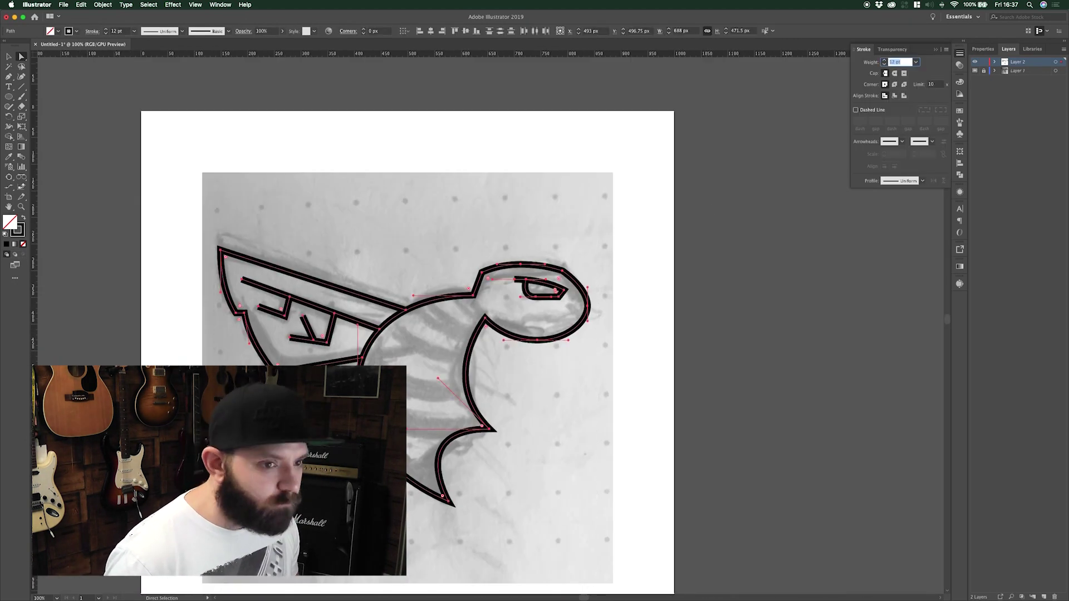
text(15)
key(Return)
Step: Thin the wing's inner vein lines to a 10 pt stroke and deselect everything
key(super+equal)
click(317, 307)
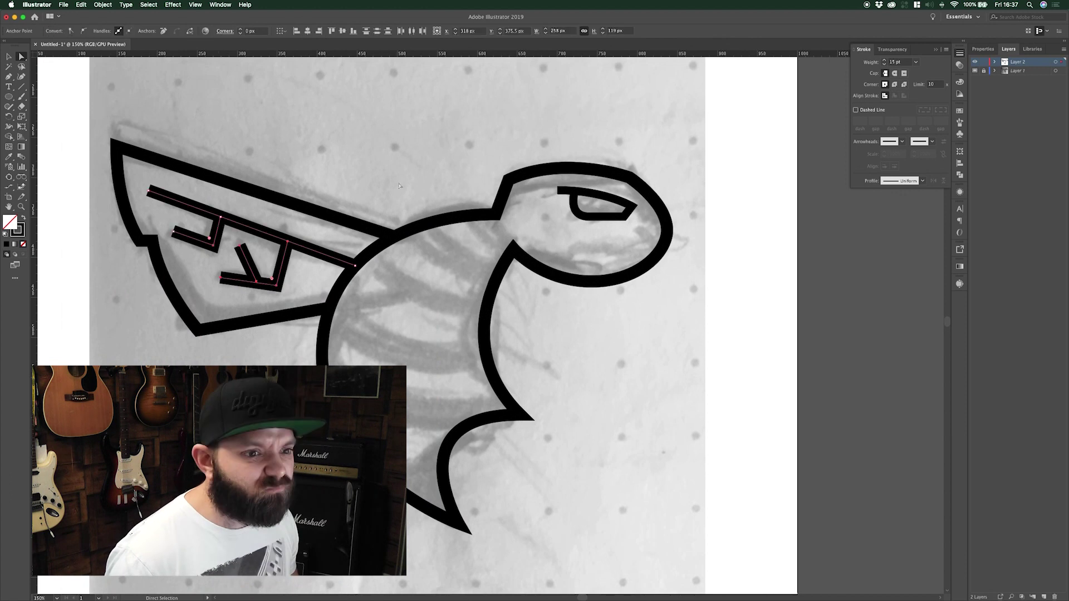
key(super+shift+a)
key(super+0)
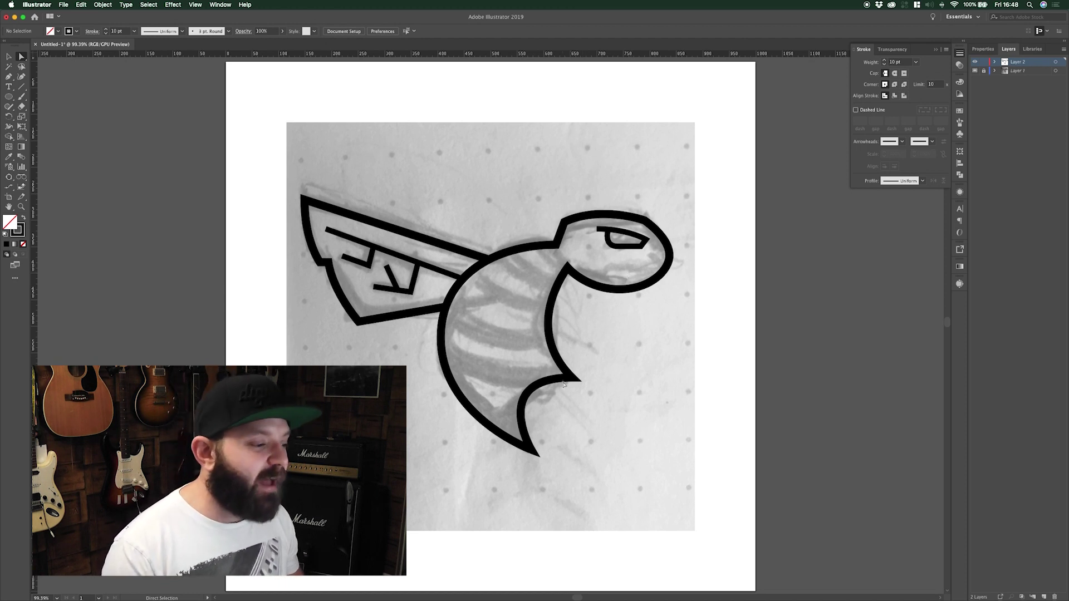
Step: Select all the traced paths of the bee together
drag(748, 134, 284, 499)
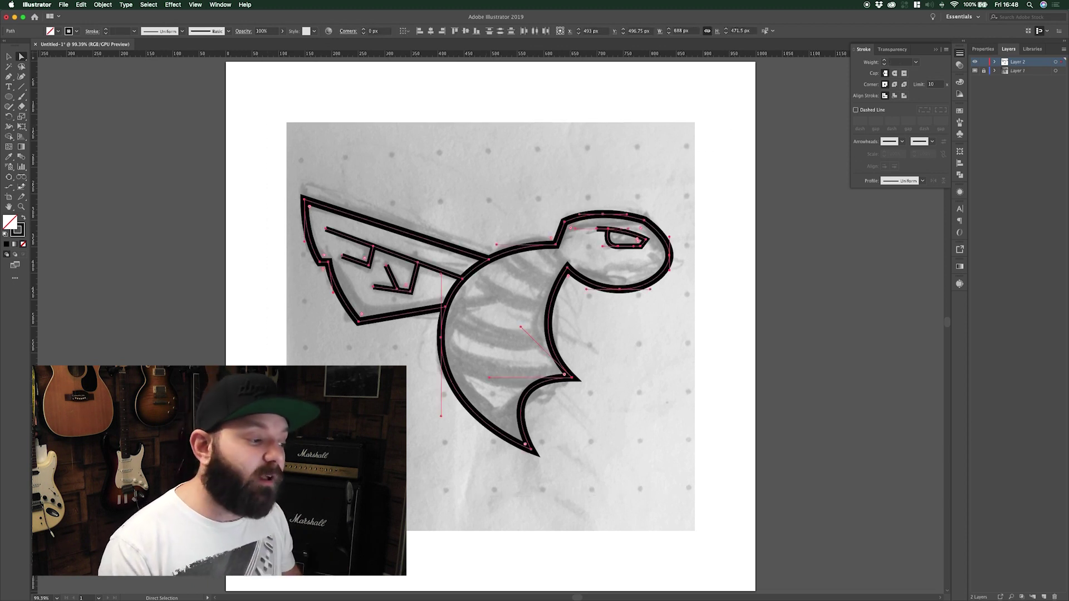